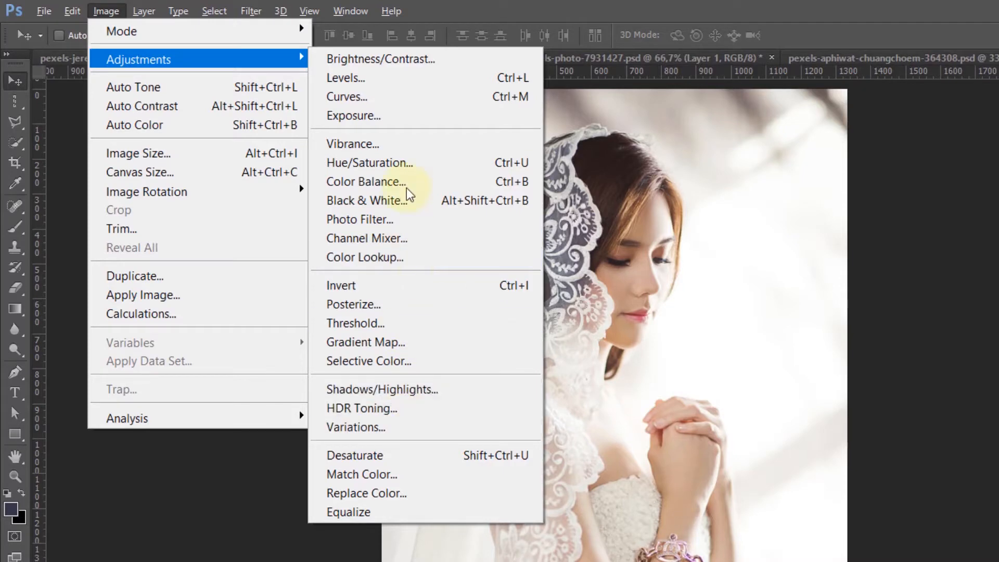
pyautogui.moveTo(260, 16)
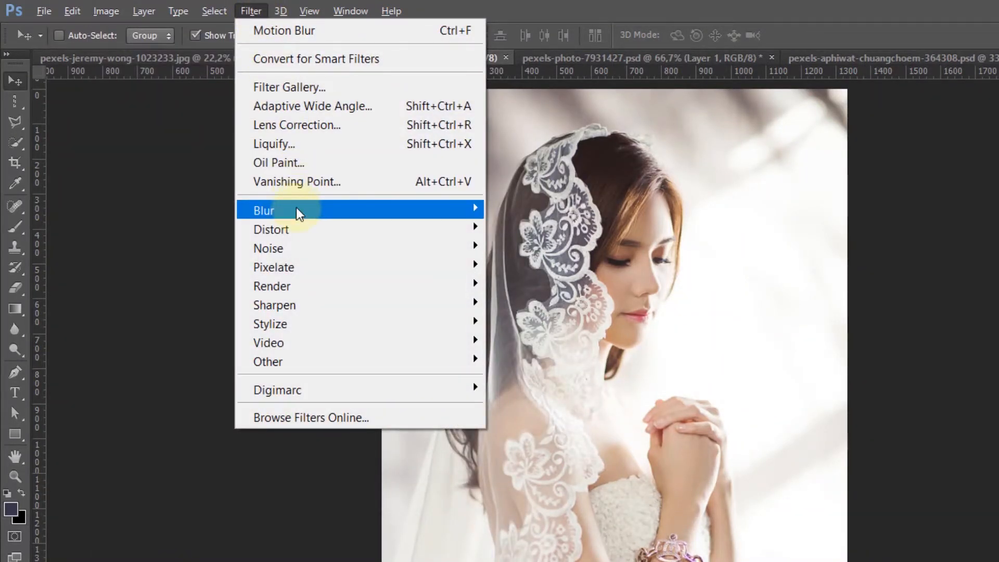
pyautogui.moveTo(297, 213)
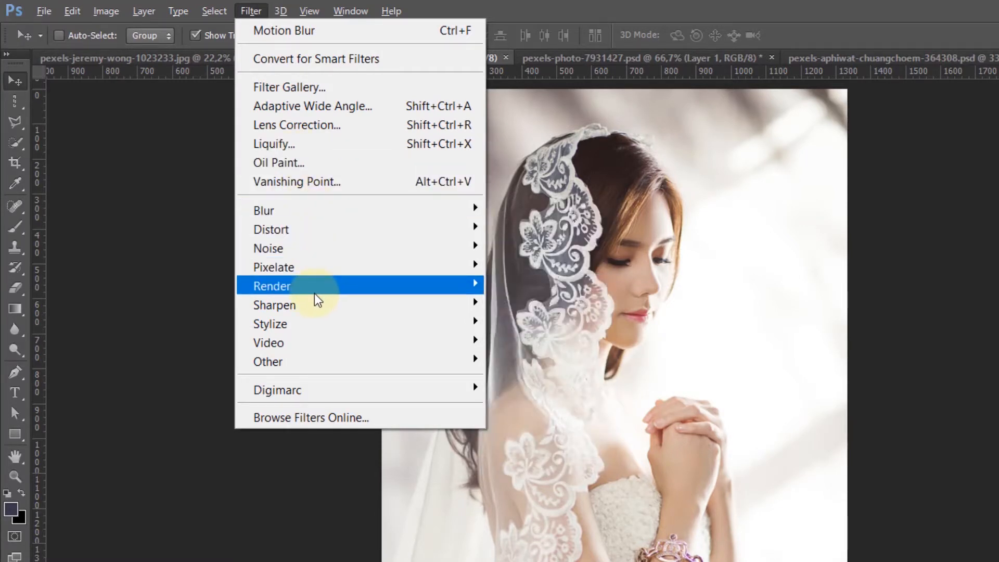
pyautogui.moveTo(316, 294)
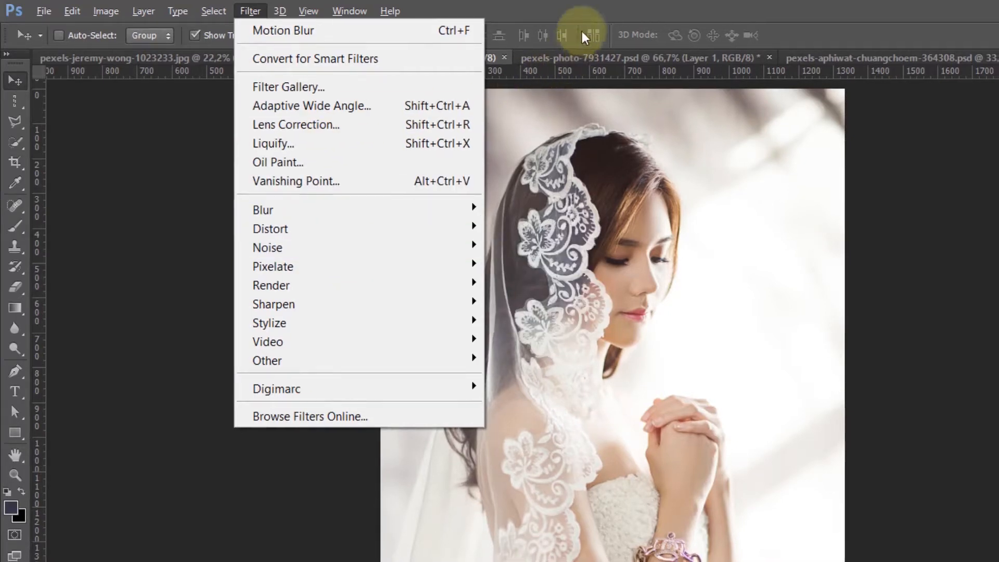
pyautogui.click(581, 31)
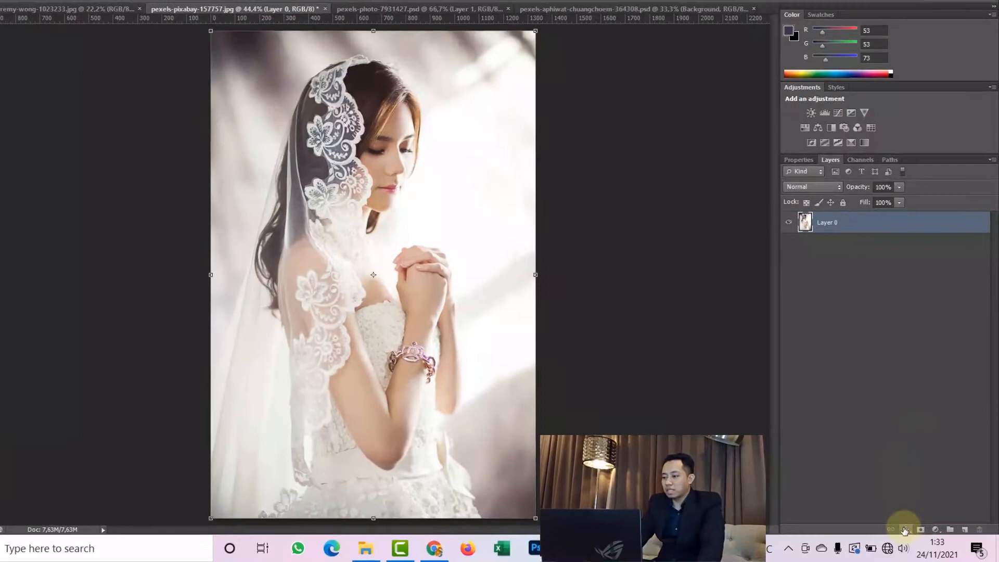
pyautogui.click(911, 532)
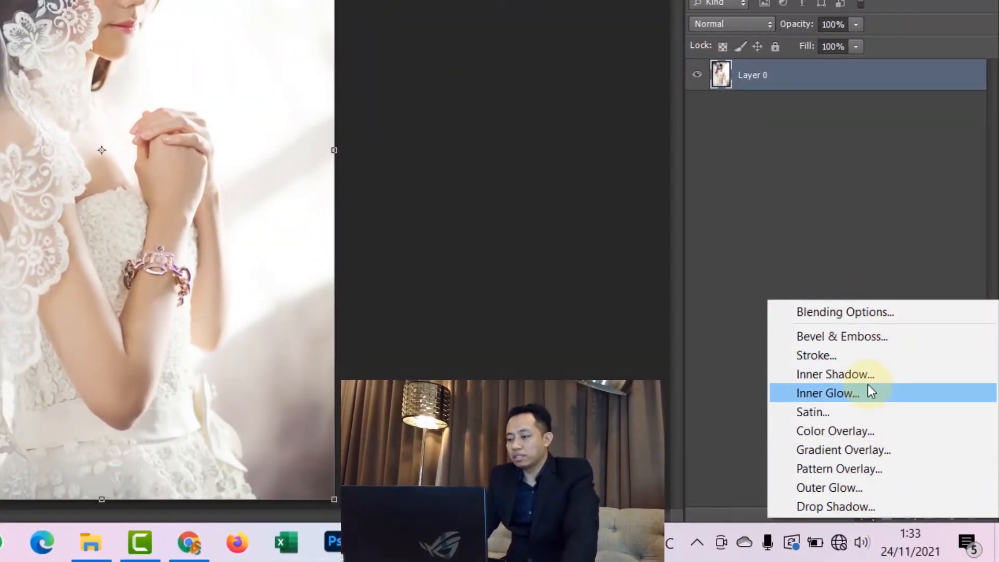
pyautogui.click(739, 370)
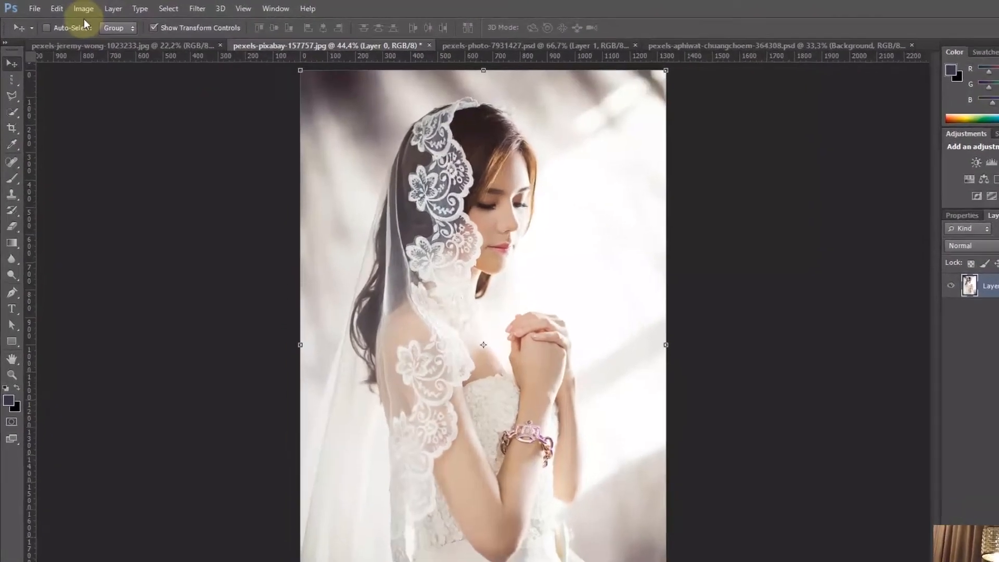
# Start a Levels adjustment on the bride photo and set the midtone input to 0.95 and the black input to 31
pyautogui.click(71, 7)
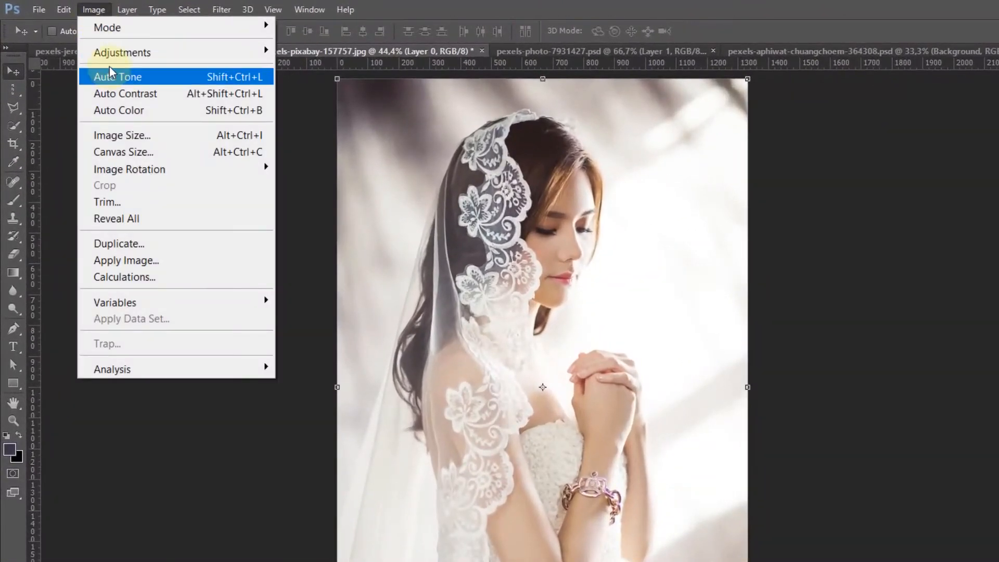
pyautogui.moveTo(172, 54)
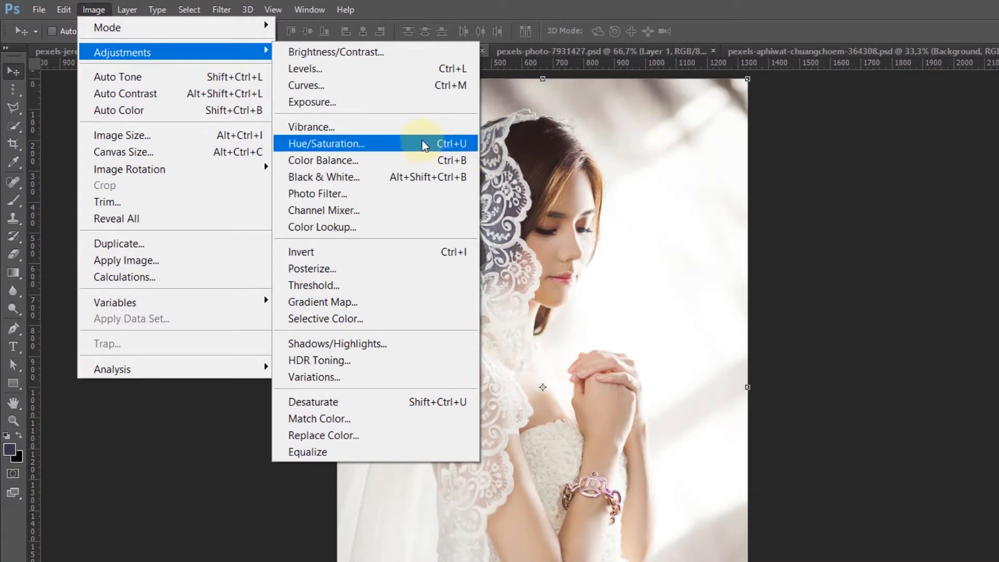
pyautogui.click(358, 70)
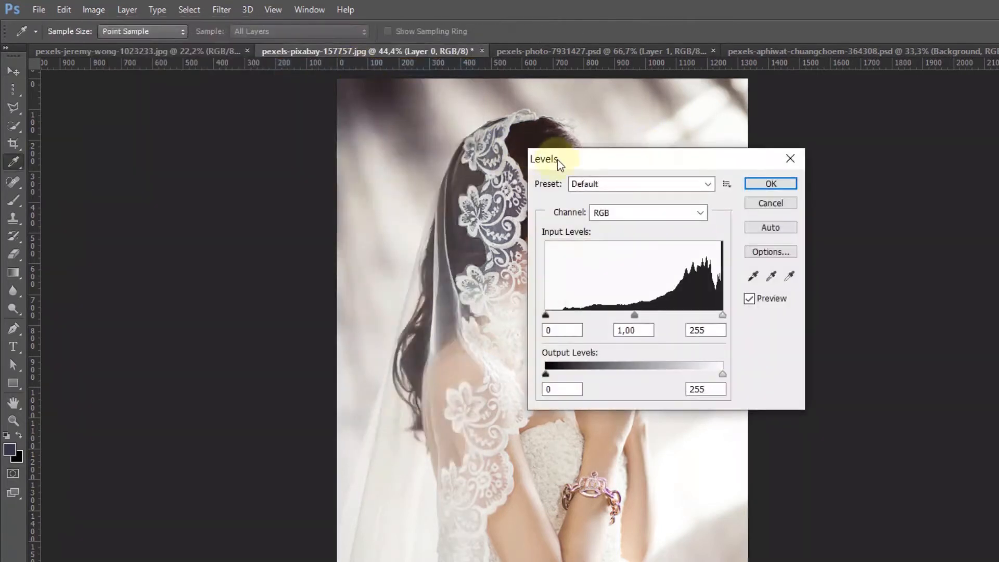
pyautogui.moveTo(587, 170); pyautogui.dragTo(763, 103)
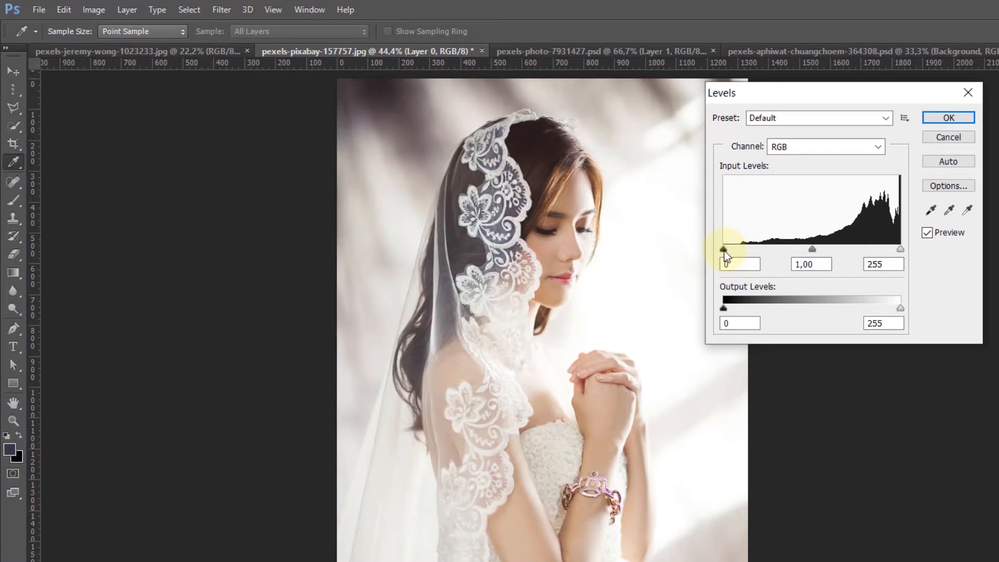
pyautogui.moveTo(813, 249); pyautogui.dragTo(815, 252)
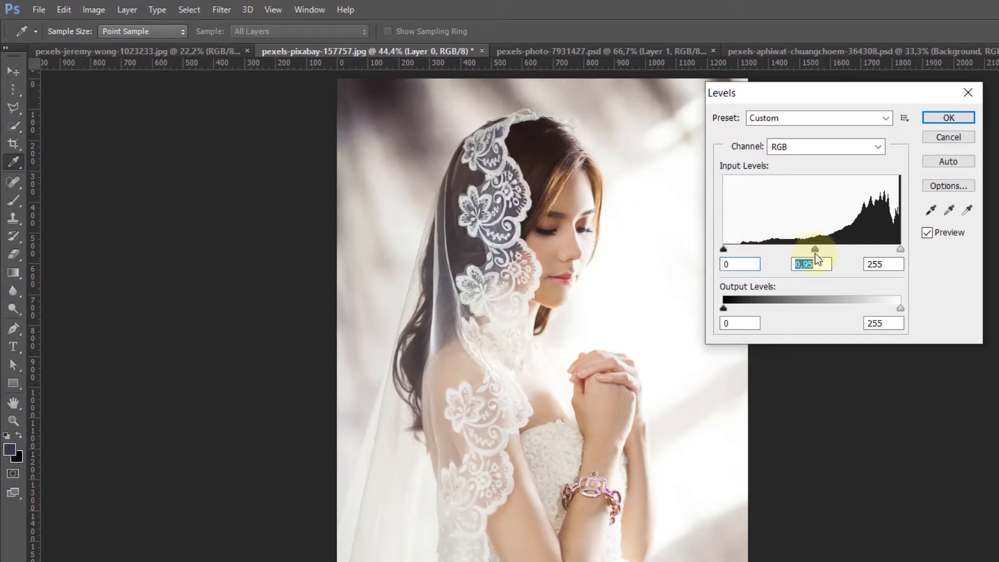
pyautogui.click(900, 251)
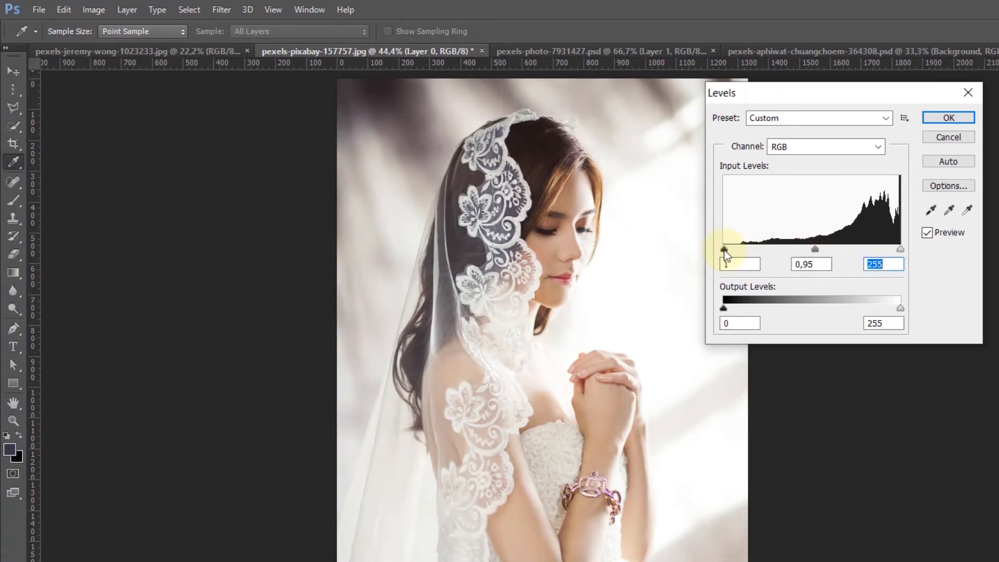
pyautogui.moveTo(725, 250)
pyautogui.mouseDown()
pyautogui.moveTo(751, 249)
pyautogui.moveTo(742, 250)
pyautogui.mouseUp()
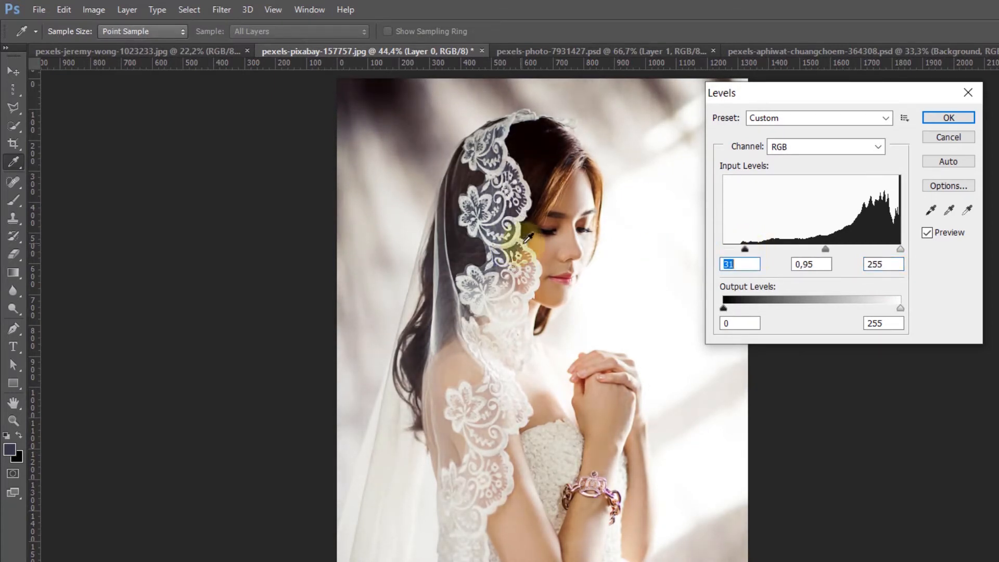
# Set the Levels white input to 245 and the midtone input to 0.86
pyautogui.moveTo(899, 249)
pyautogui.mouseDown()
pyautogui.moveTo(885, 249)
pyautogui.moveTo(894, 251)
pyautogui.mouseUp()
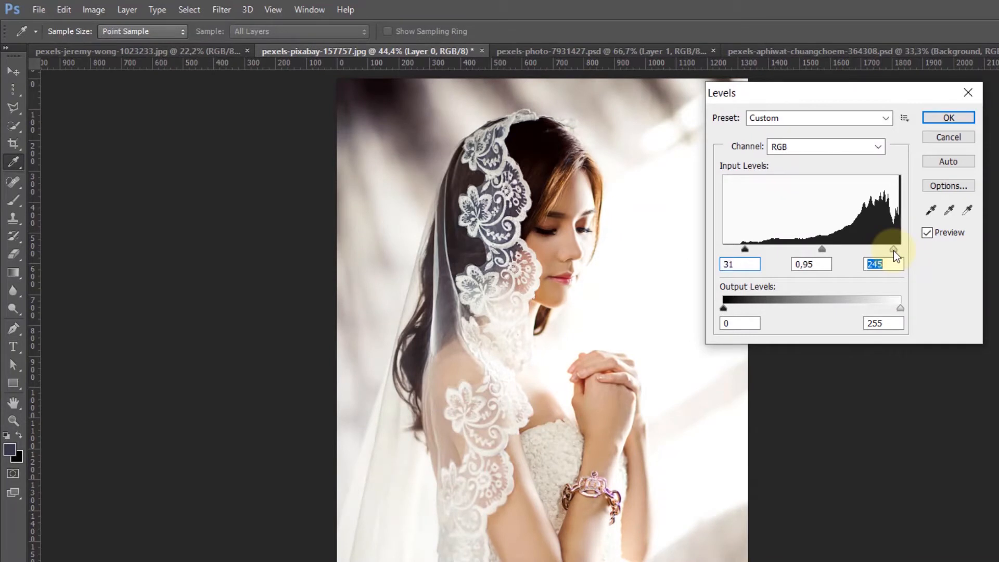
pyautogui.moveTo(825, 248); pyautogui.dragTo(828, 249)
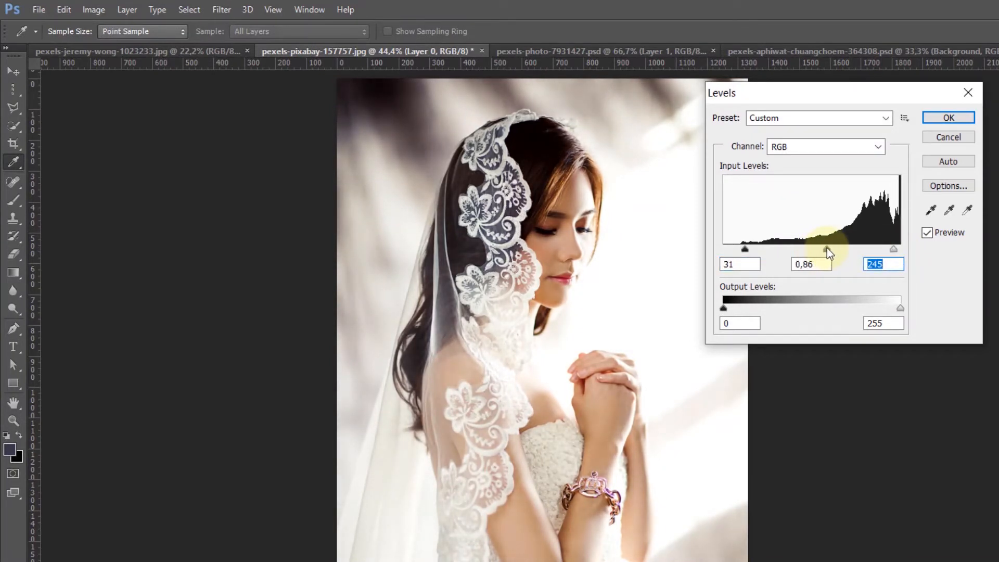
pyautogui.click(827, 248)
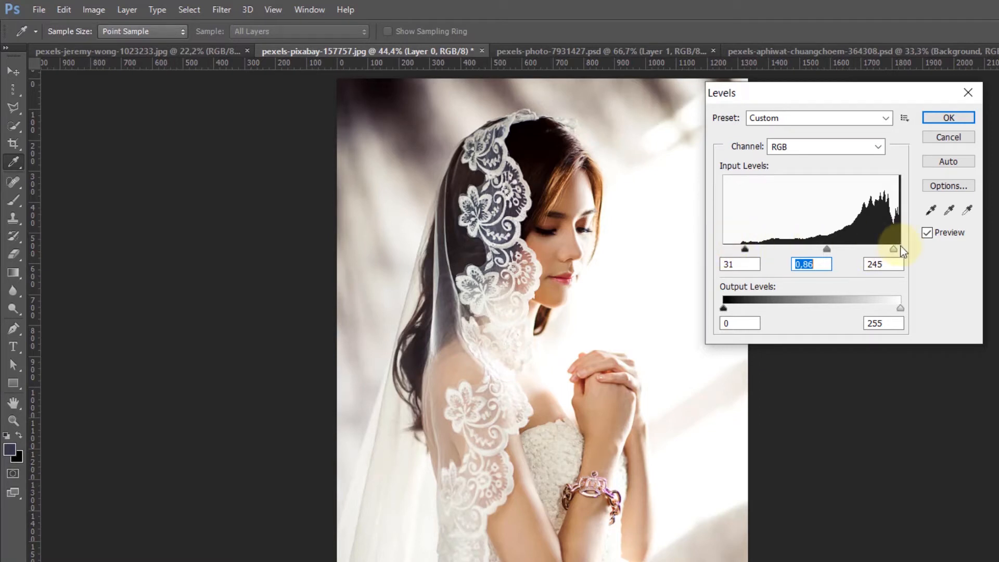
# Set the Levels inputs to 30 for black, 1.06 for midtones and 255 for white
pyautogui.moveTo(894, 250); pyautogui.dragTo(902, 248)
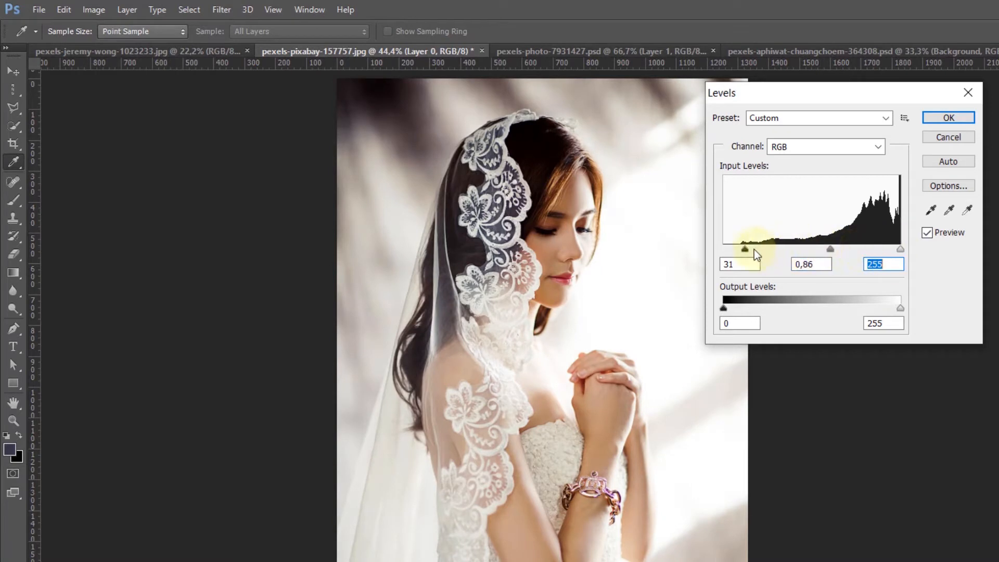
pyautogui.moveTo(747, 248)
pyautogui.mouseDown()
pyautogui.moveTo(720, 249)
pyautogui.moveTo(743, 248)
pyautogui.mouseUp()
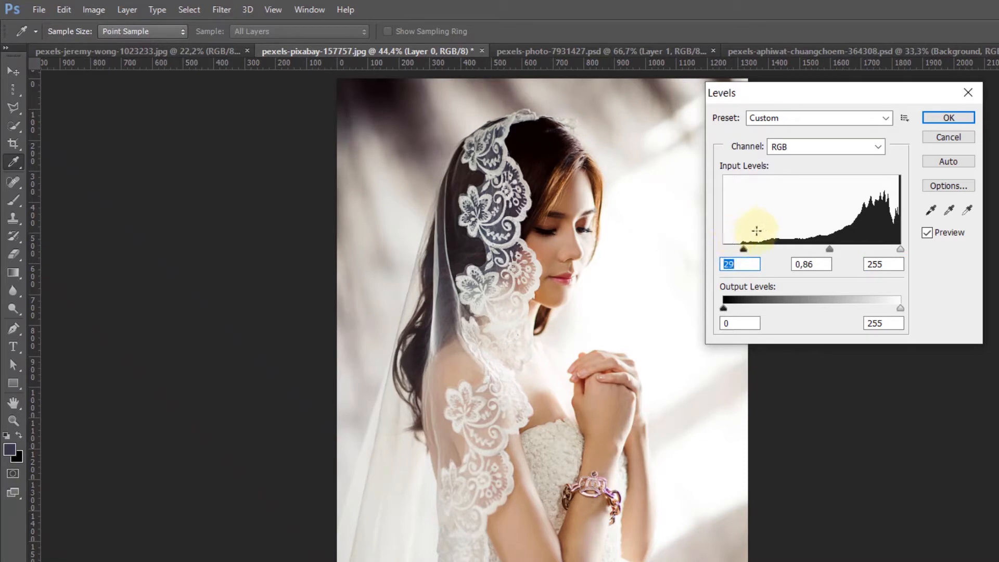
pyautogui.moveTo(735, 250)
pyautogui.mouseDown()
pyautogui.moveTo(725, 251)
pyautogui.moveTo(745, 248)
pyautogui.mouseUp()
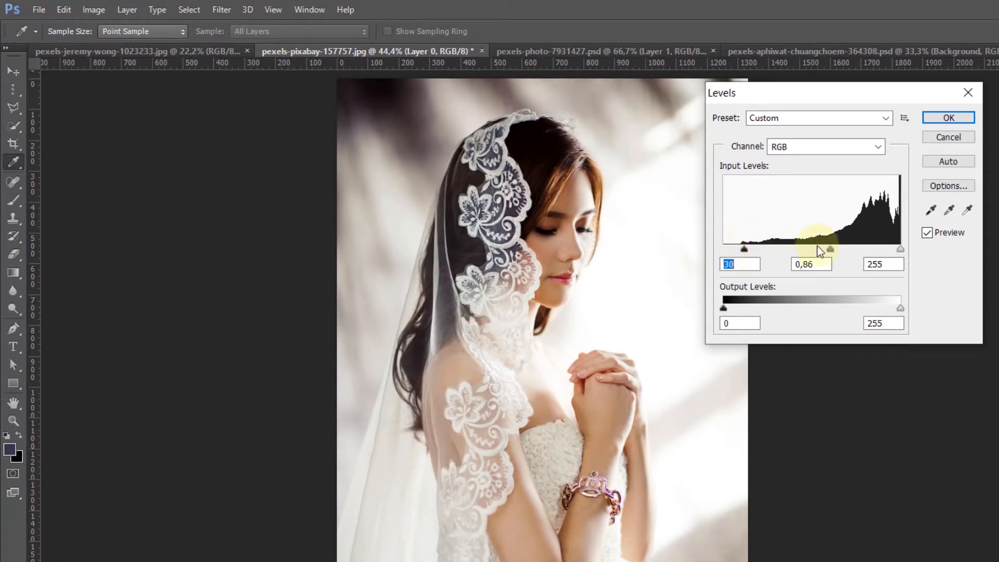
pyautogui.moveTo(829, 248); pyautogui.dragTo(821, 250)
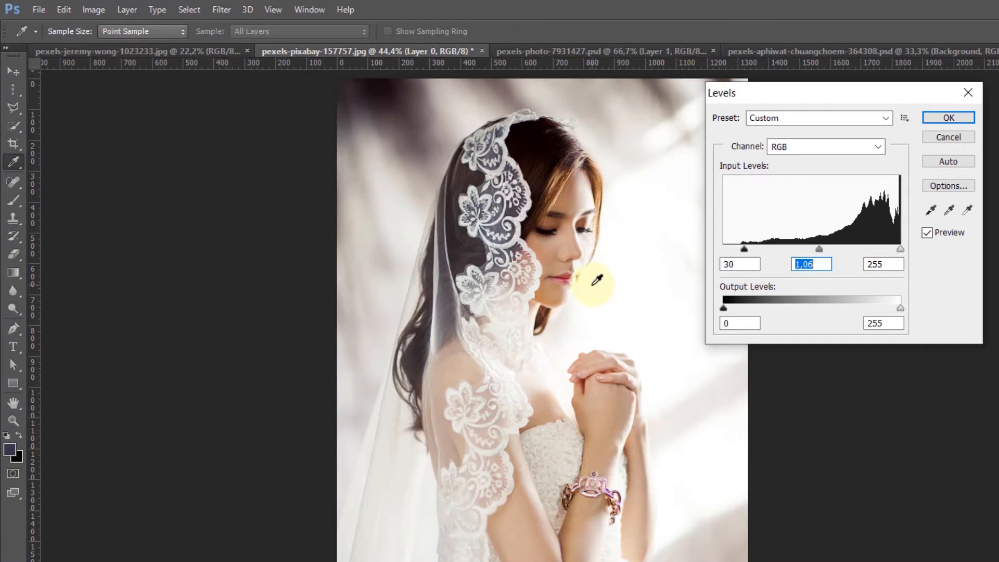
# Compare the bride photo with and without the Levels preview, and discard the Levels adjustment
pyautogui.click(930, 232)
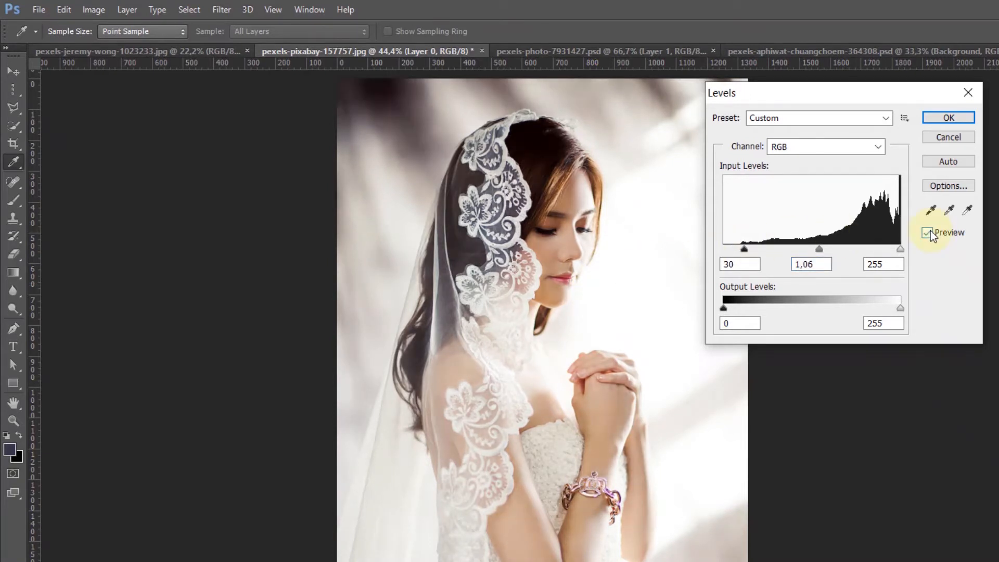
pyautogui.click(931, 230)
pyautogui.click(930, 231)
pyautogui.click(930, 231)
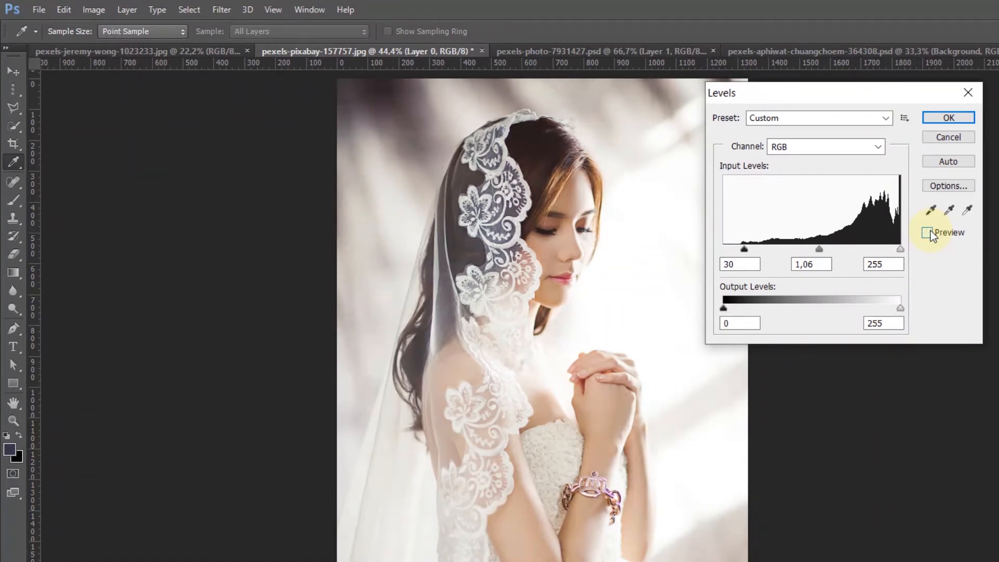
pyautogui.click(930, 232)
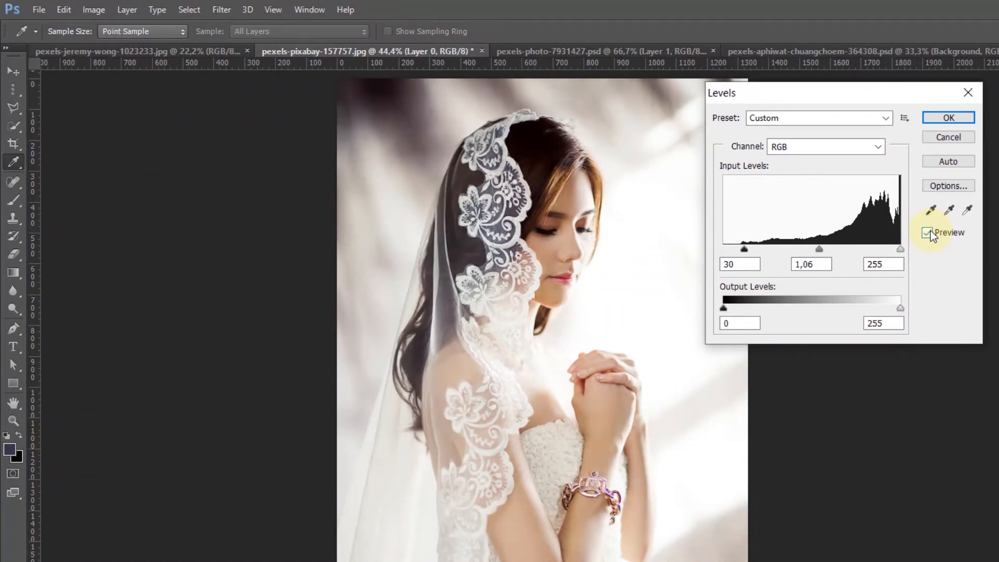
pyautogui.click(968, 92)
pyautogui.press('v')
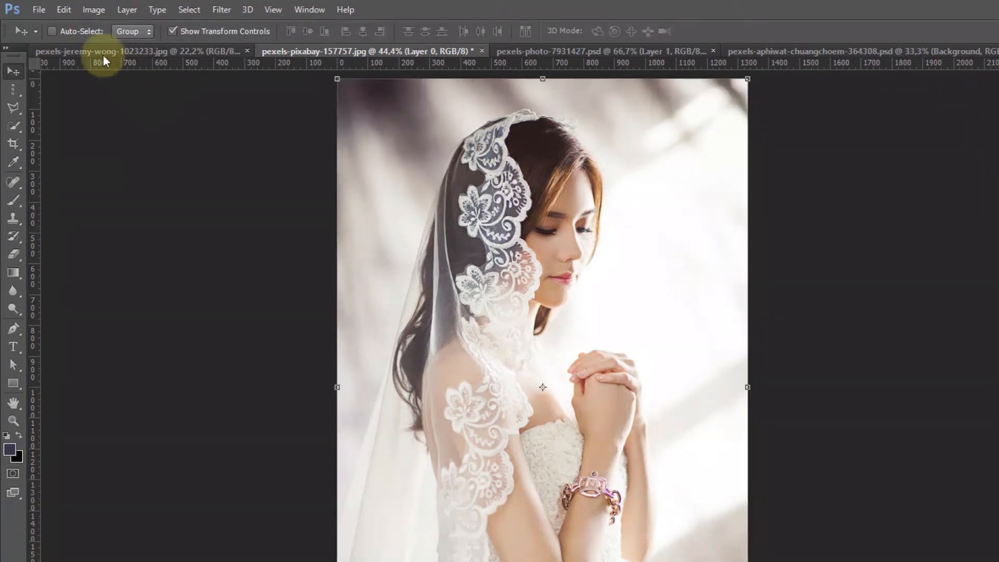
pyautogui.click(93, 10)
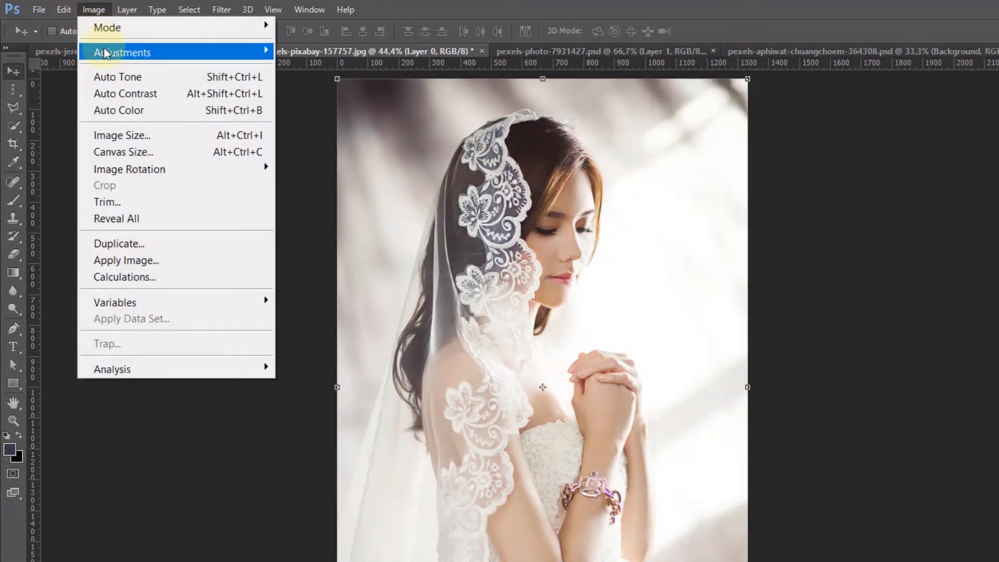
pyautogui.moveTo(143, 54)
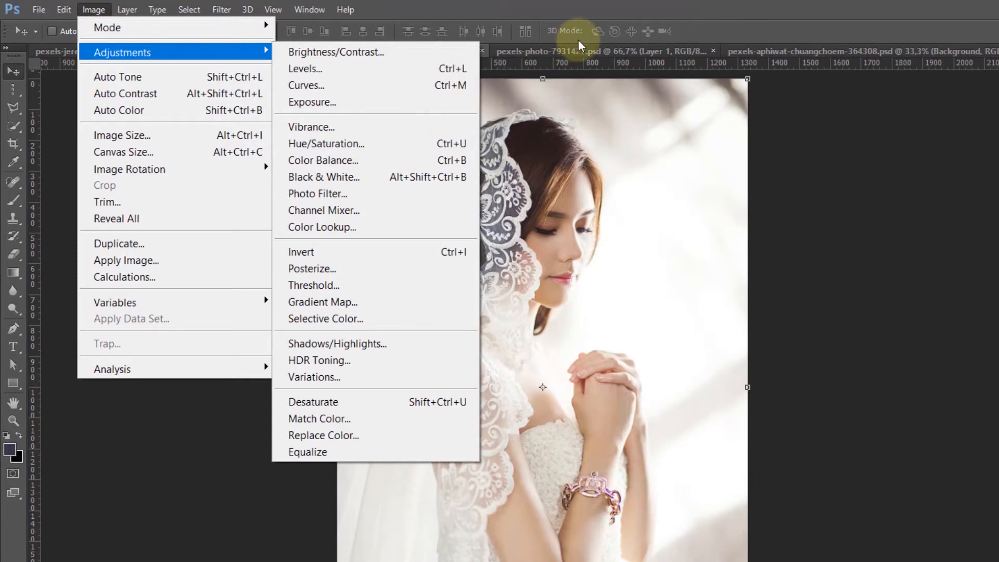
pyautogui.click(692, 7)
# Switch to pexels-photo-7931427.psd and inspect the car door on Layer 1 by temporarily hiding the Background layer
pyautogui.click(589, 48)
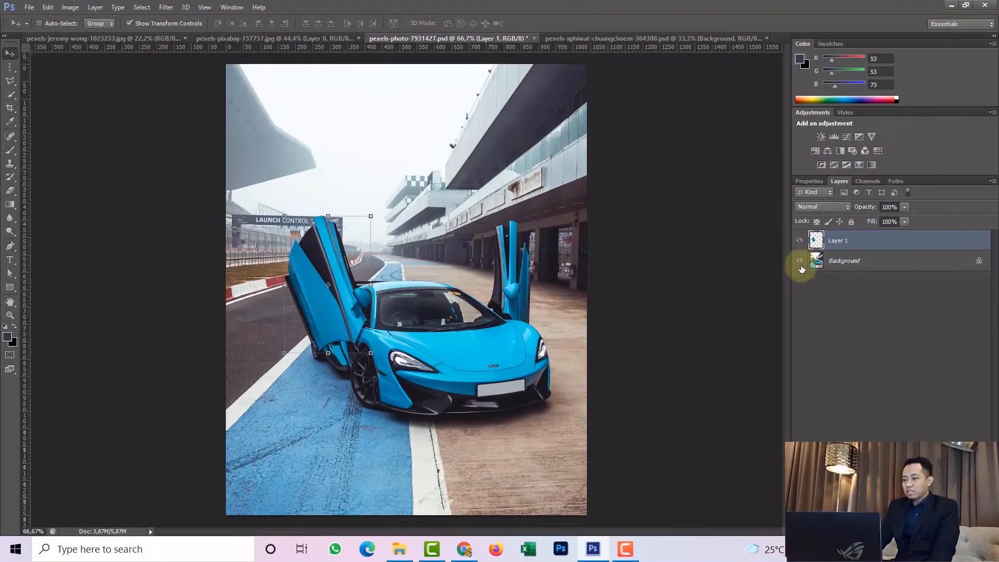
pyautogui.click(801, 265)
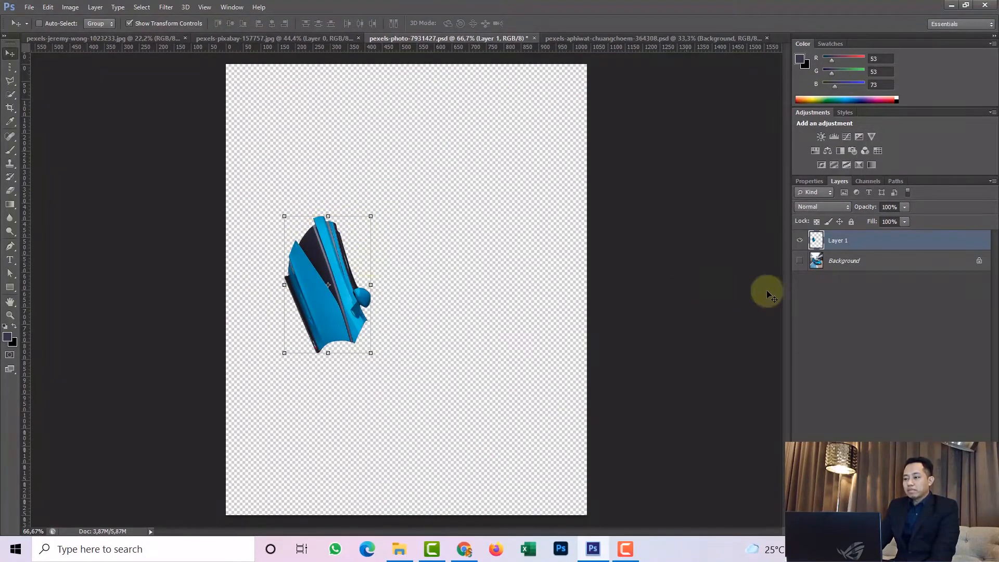
pyautogui.click(806, 261)
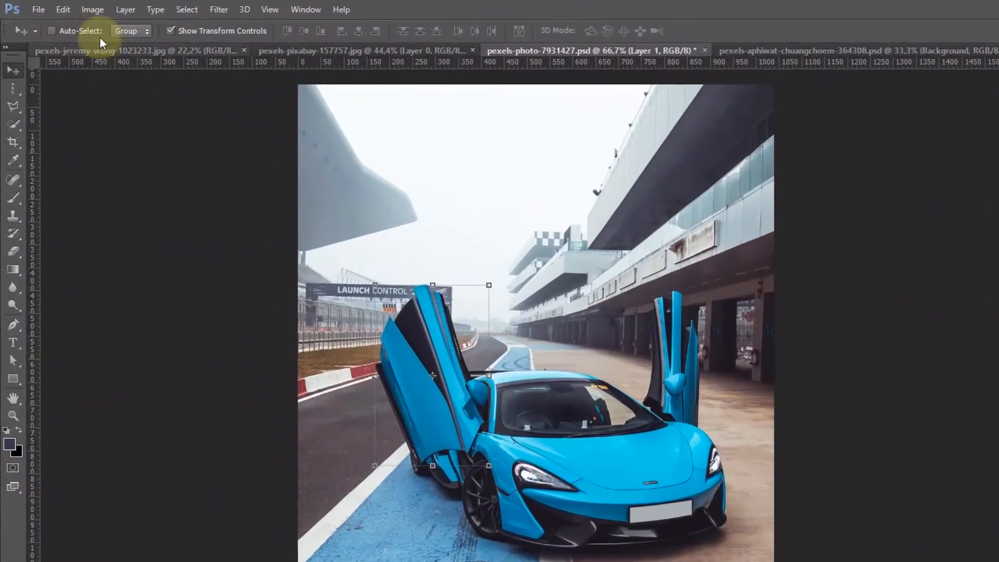
# Colorize the car door on Layer 1 with a Hue/Saturation adjustment at saturation 100 and hue 53
pyautogui.click(70, 7)
pyautogui.moveTo(119, 50)
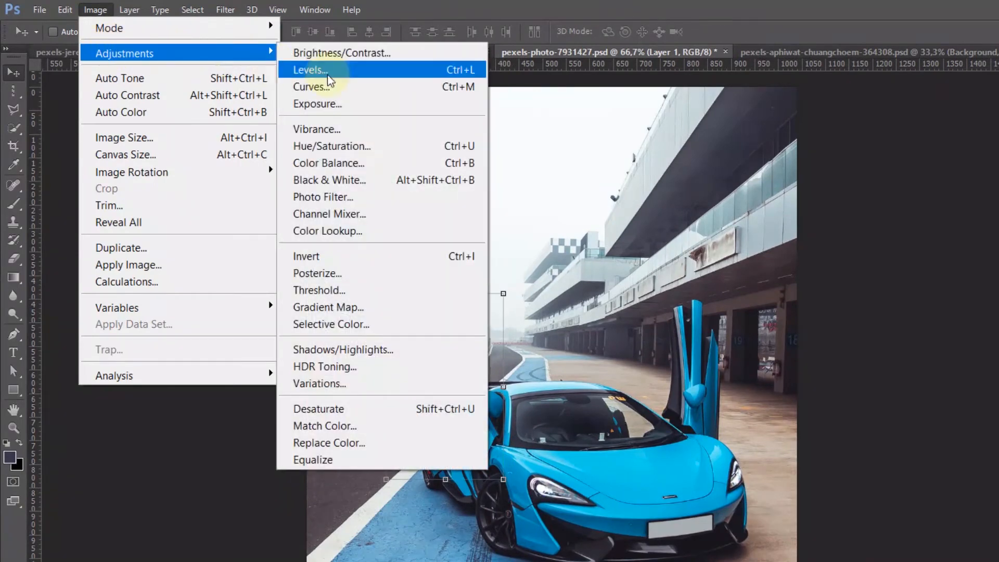
pyautogui.click(425, 148)
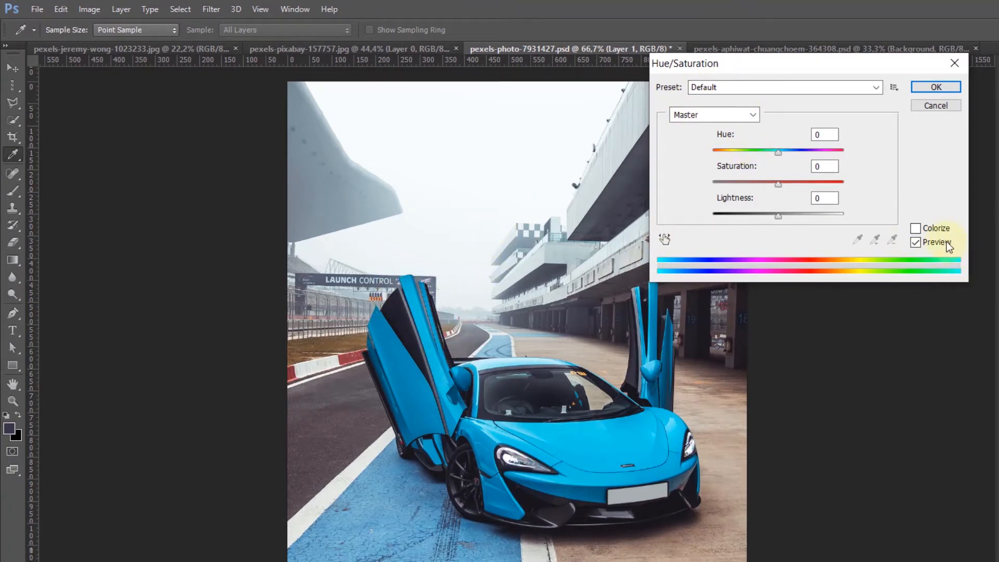
pyautogui.click(916, 229)
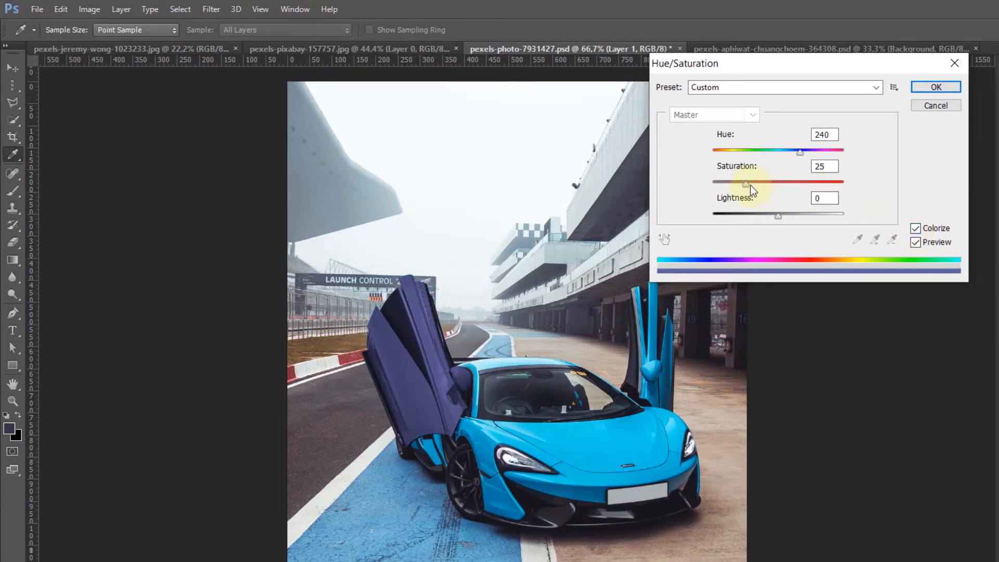
pyautogui.moveTo(748, 185); pyautogui.dragTo(947, 180)
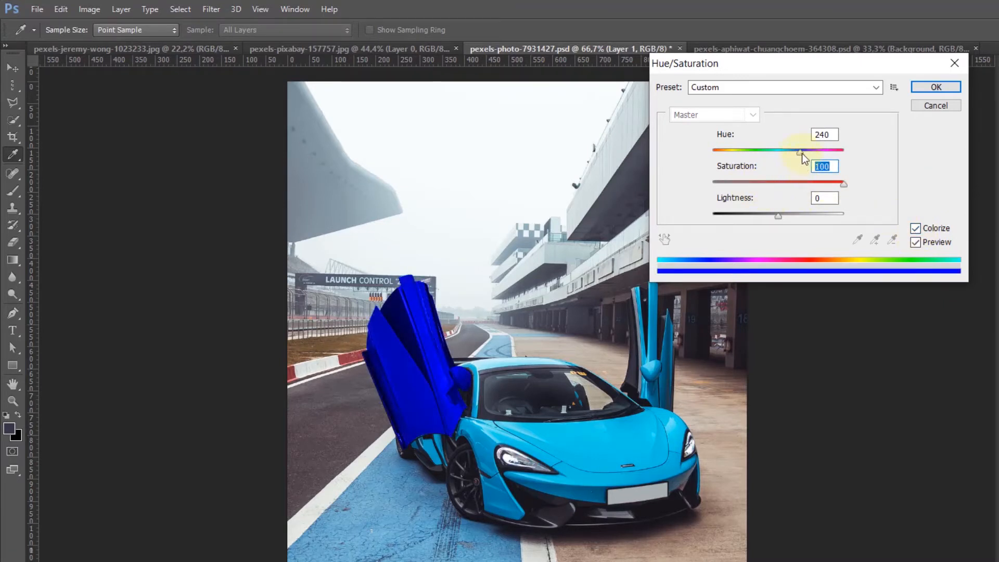
pyautogui.moveTo(801, 152); pyautogui.dragTo(732, 157)
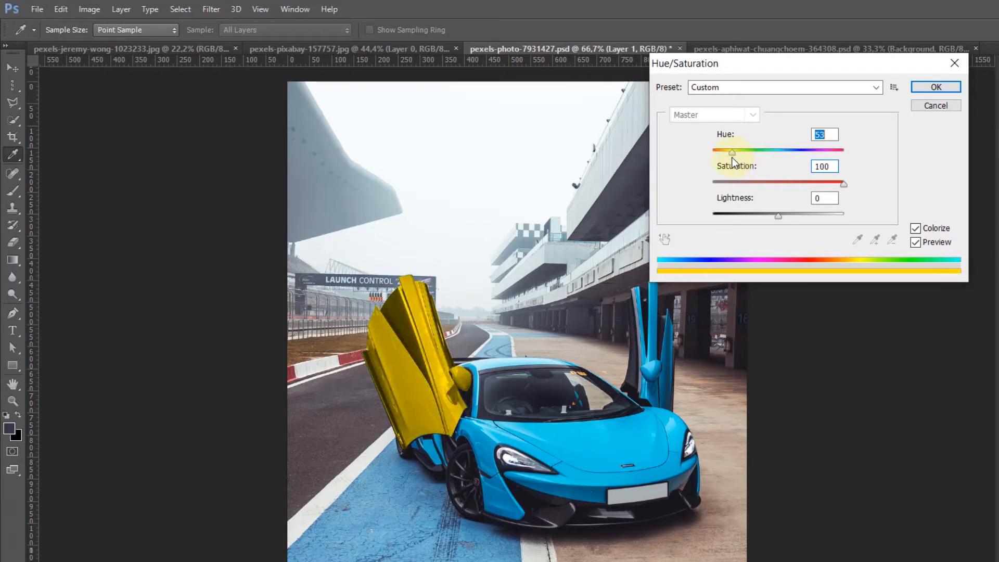
# Set the door's Hue/Saturation values to saturation 85 and hue 85, and apply the adjustment
pyautogui.moveTo(843, 185); pyautogui.dragTo(808, 188)
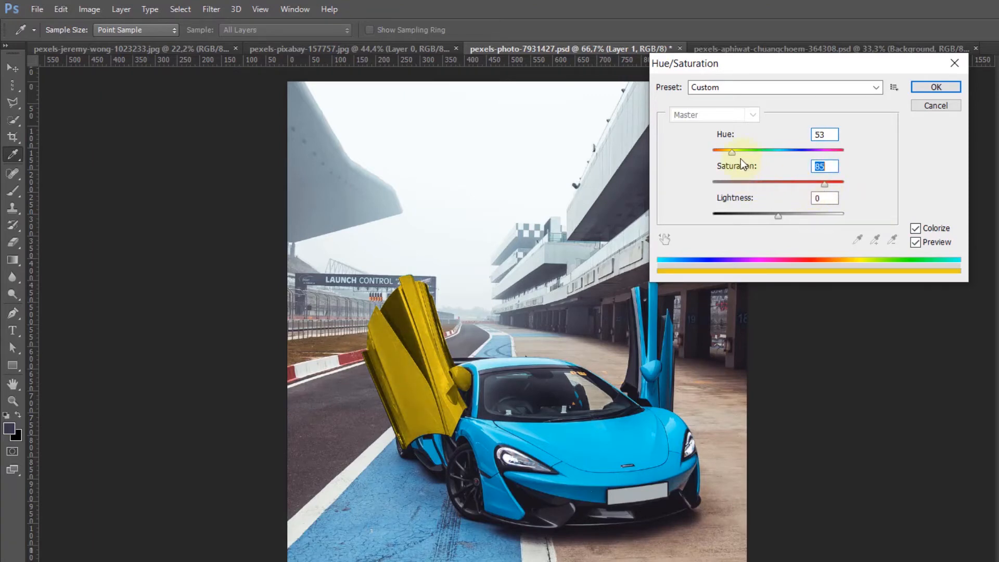
pyautogui.moveTo(738, 152); pyautogui.dragTo(744, 152)
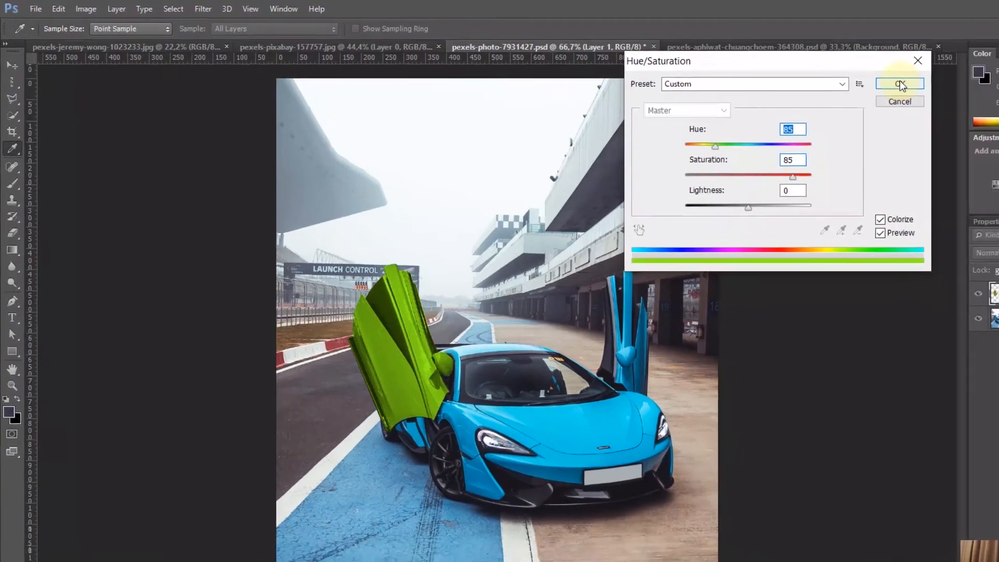
pyautogui.click(936, 87)
pyautogui.press('v')
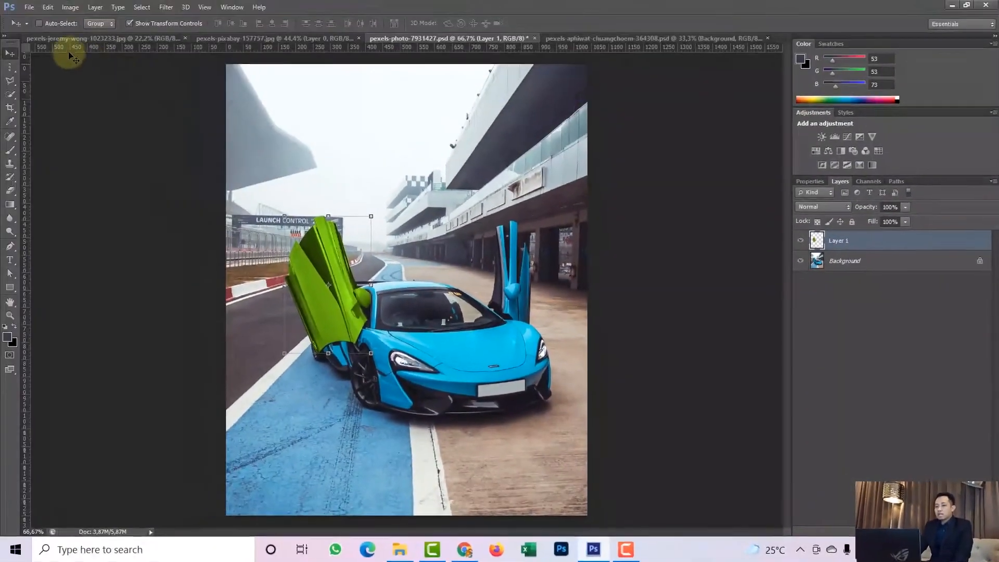
pyautogui.click(71, 8)
pyautogui.moveTo(76, 35)
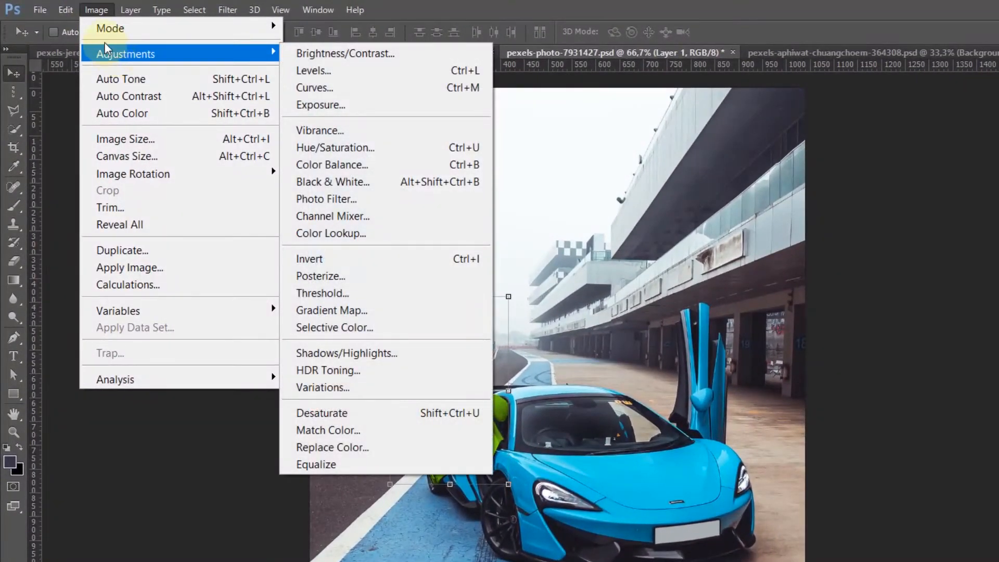
pyautogui.click(564, 34)
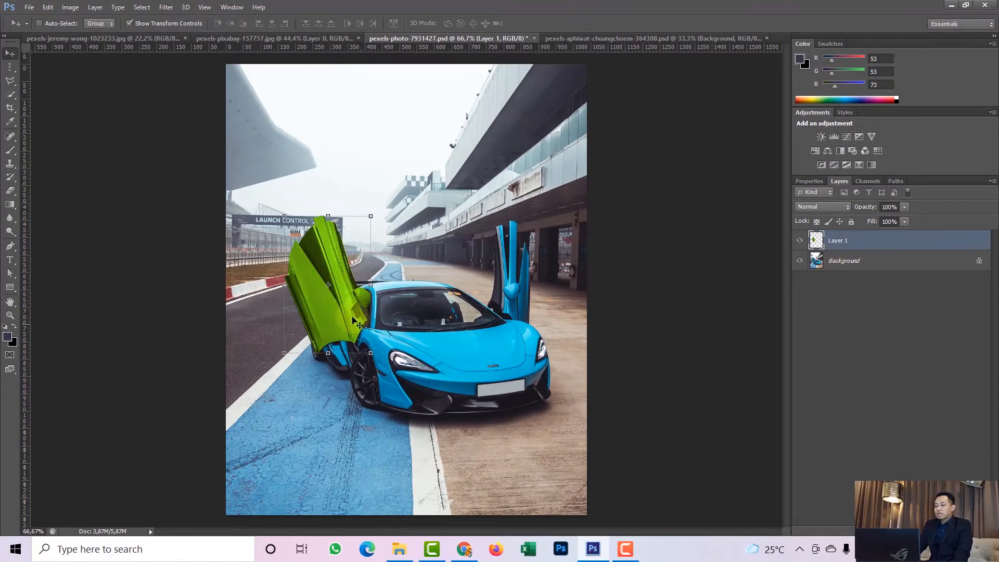
# Undo the Hue/Saturation recolouring of the car door on Layer 1
pyautogui.moveTo(366, 298); pyautogui.dragTo(431, 199)
pyautogui.hotkey('ctrl', 'alt', 'z')
pyautogui.hotkey('ctrl', 'alt', 'z')
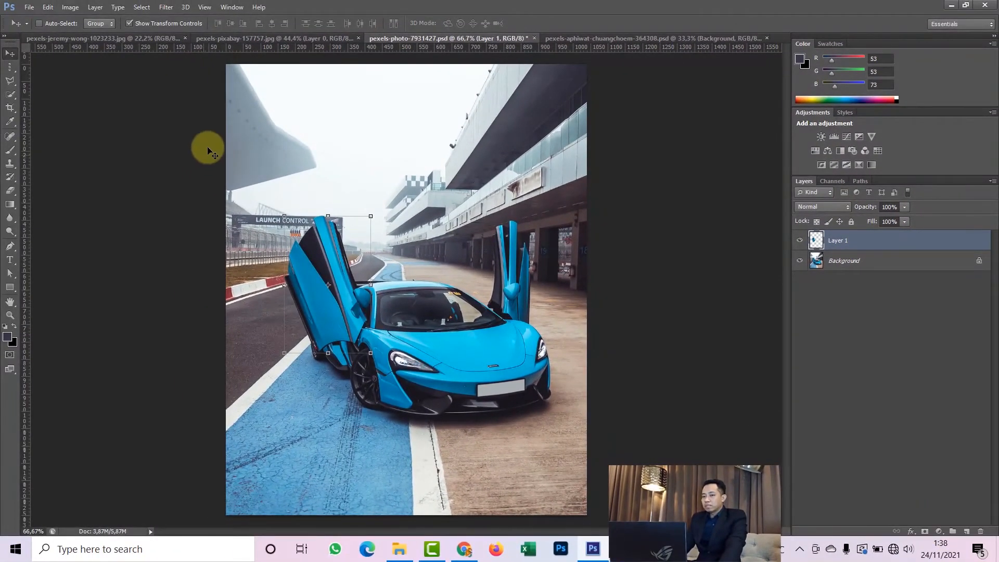
pyautogui.click(71, 6)
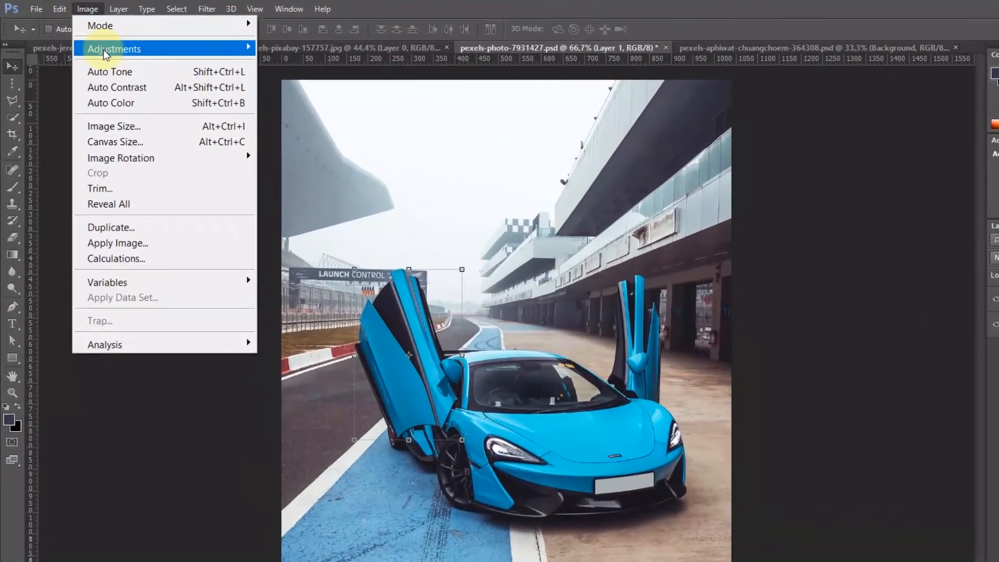
pyautogui.moveTo(106, 52)
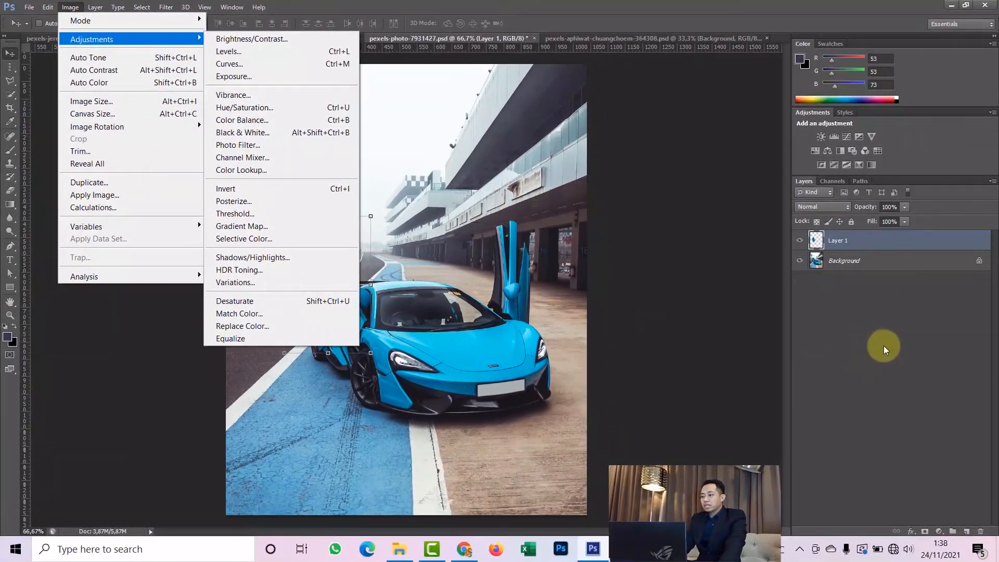
pyautogui.click(883, 347)
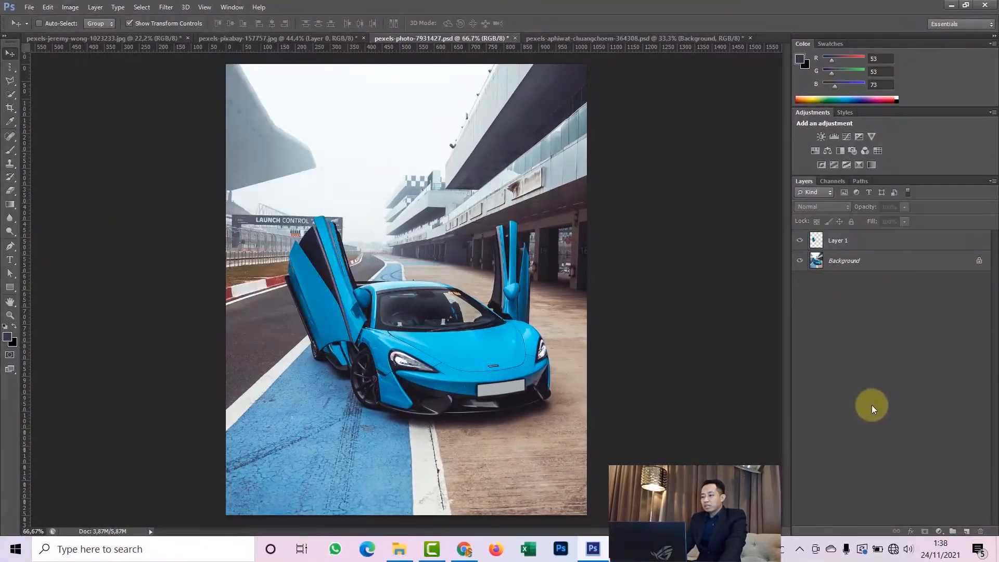
# Add a Hue/Saturation adjustment layer above Layer 1 and clip it so it affects only the car door layer
pyautogui.click(872, 241)
pyautogui.click(940, 531)
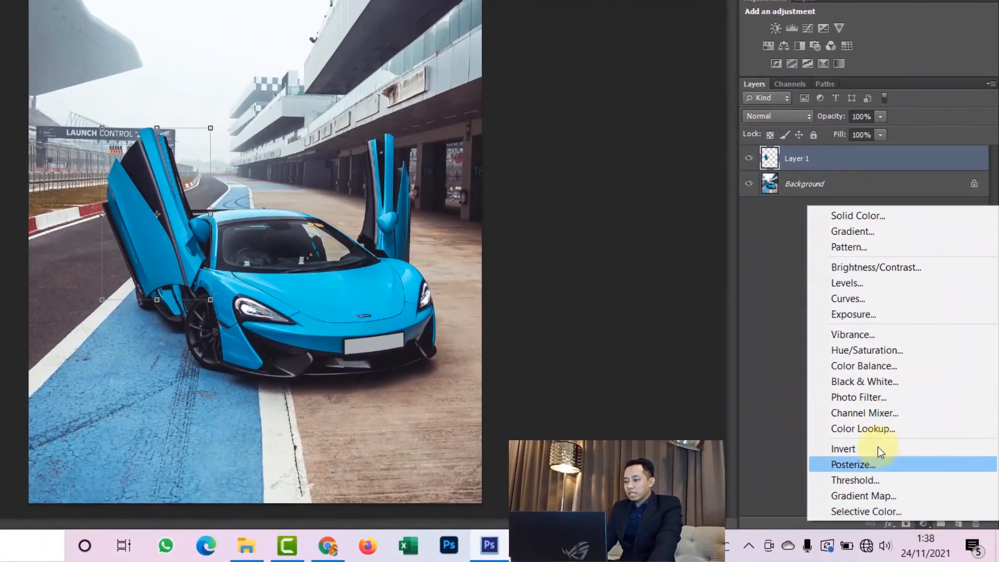
pyautogui.click(886, 348)
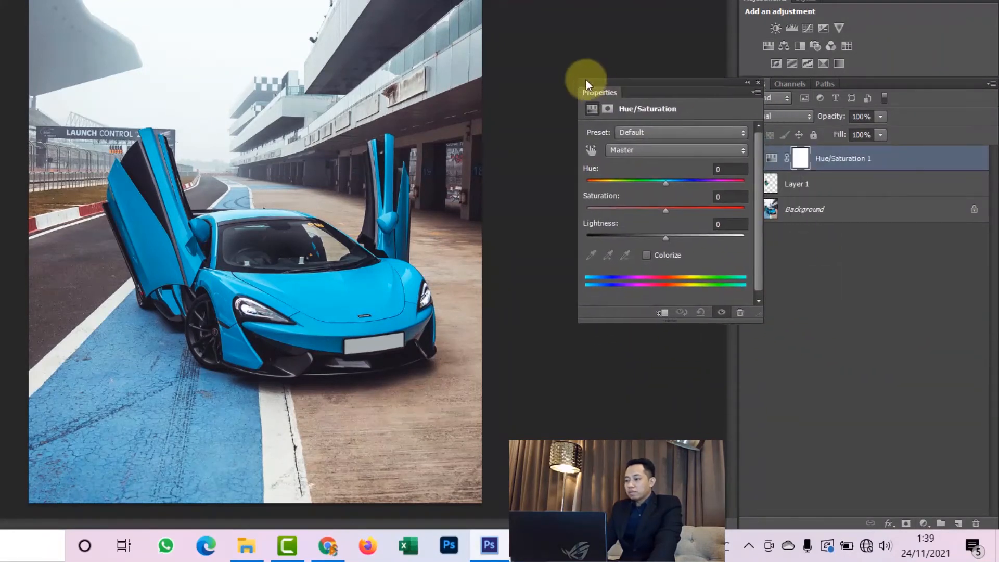
pyautogui.moveTo(586, 79); pyautogui.dragTo(542, 56)
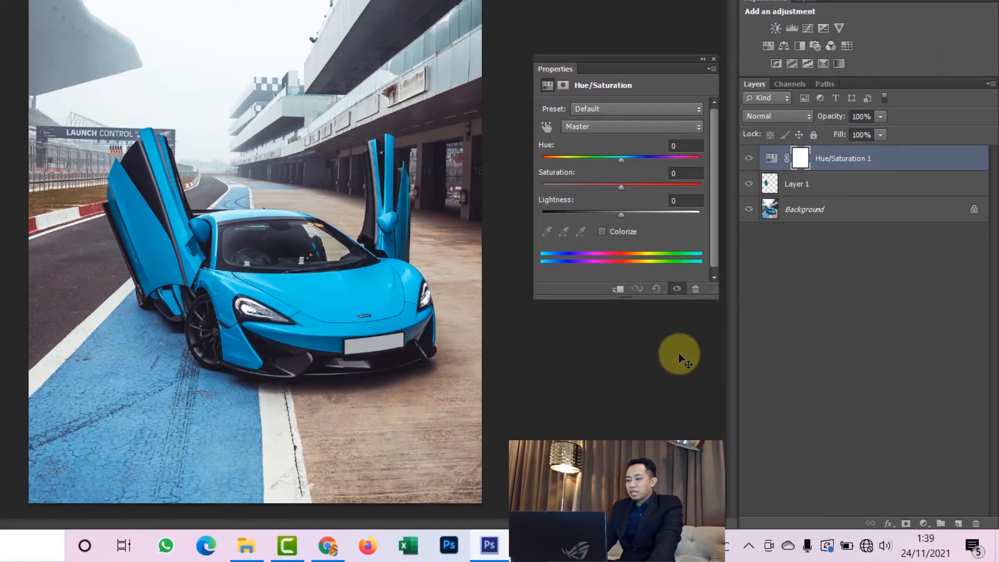
pyautogui.click(619, 291)
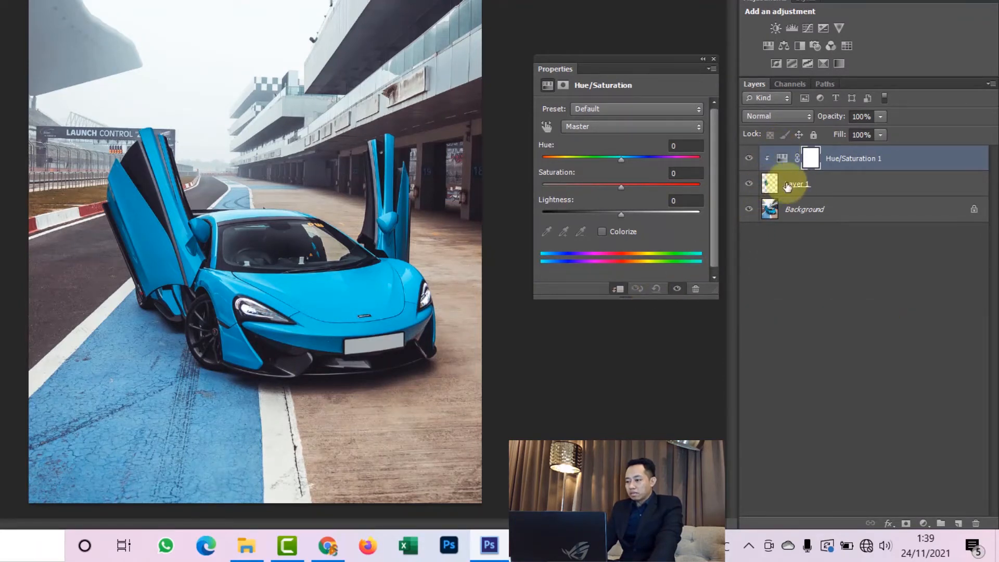
pyautogui.click(620, 290)
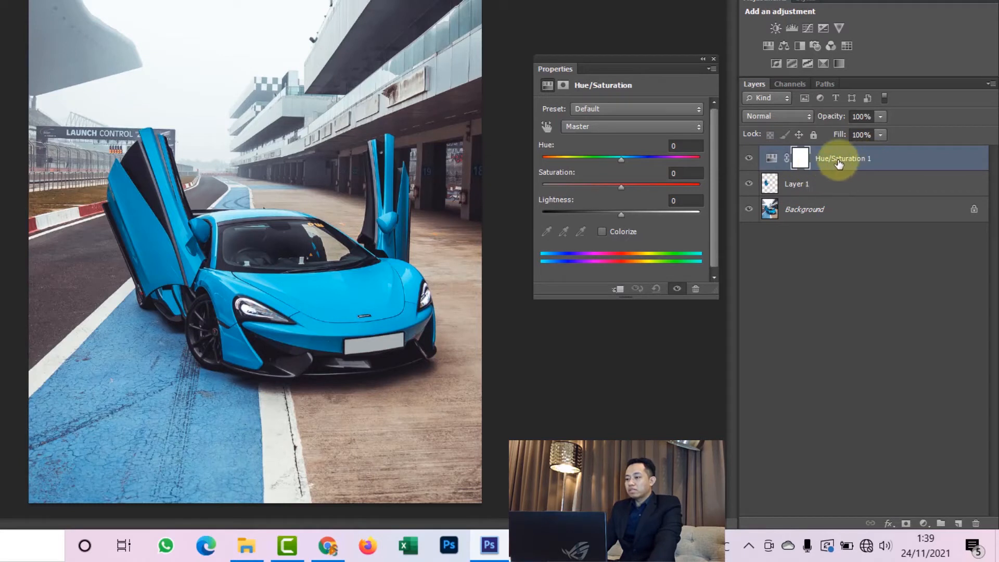
pyautogui.click(617, 287)
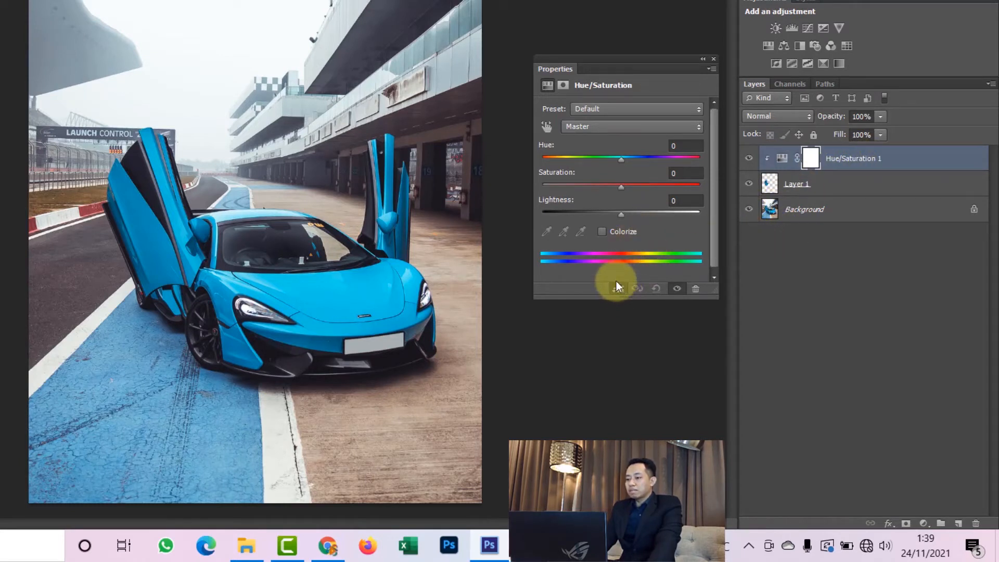
# Enable Colorize on the clipped adjustment layer, and set its saturation to 90 and hue to 110
pyautogui.click(603, 233)
pyautogui.moveTo(582, 186); pyautogui.dragTo(685, 190)
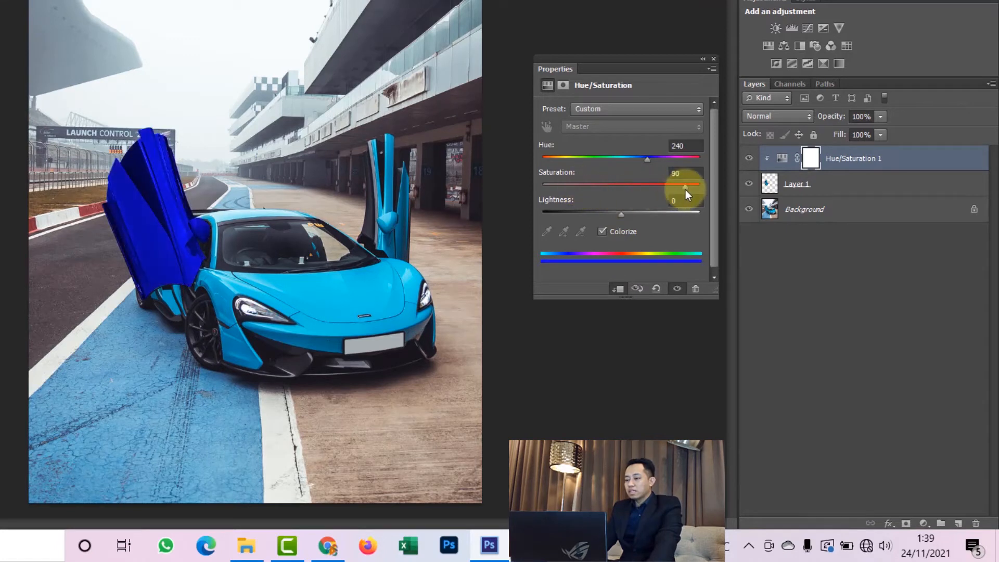
pyautogui.moveTo(648, 160); pyautogui.dragTo(591, 158)
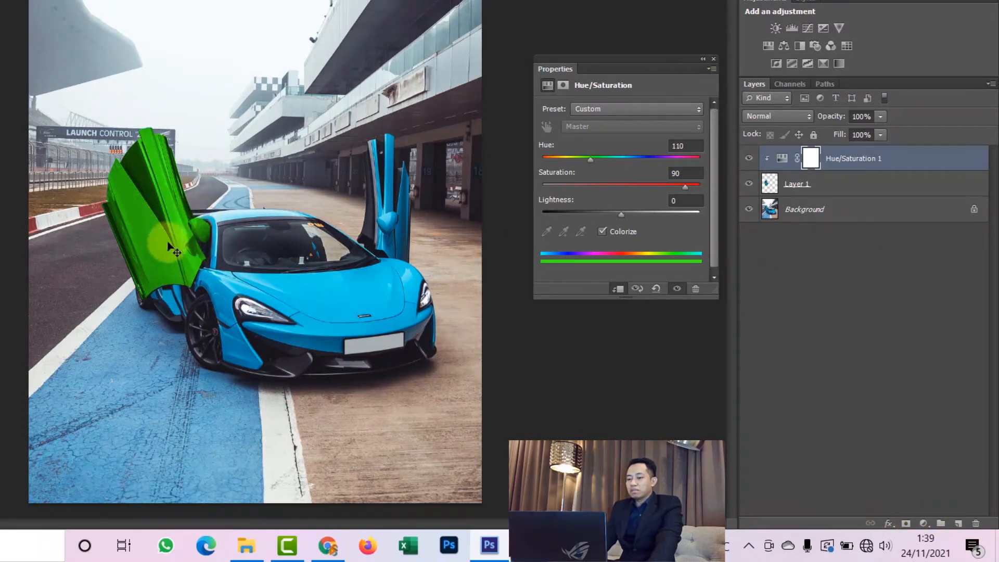
# Set up the Brush tool with a 30 px hard round tip at 100% opacity for editing the adjustment layer's mask
pyautogui.scroll(2, 147, 239)
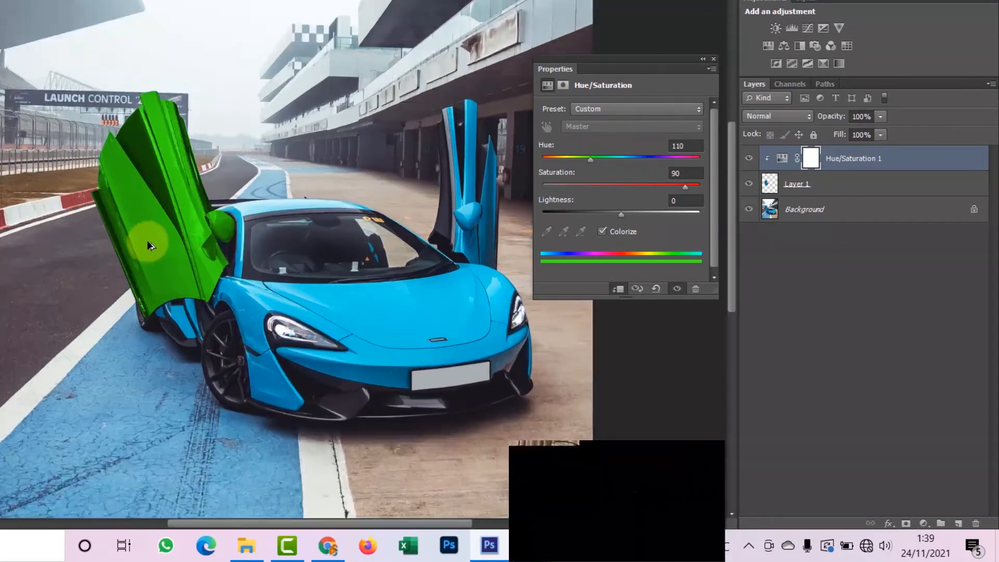
pyautogui.scroll(2, 255, 212)
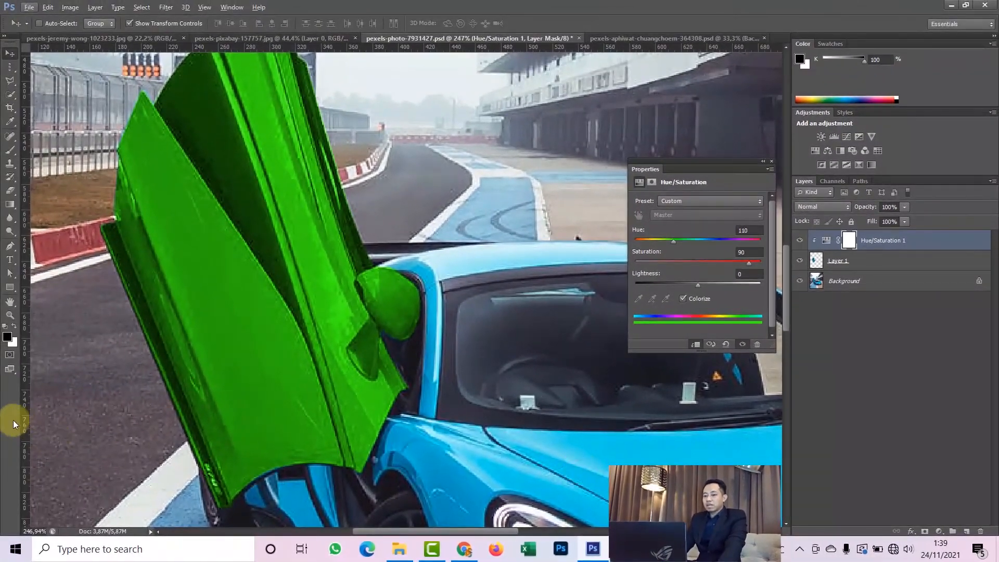
pyautogui.click(10, 150)
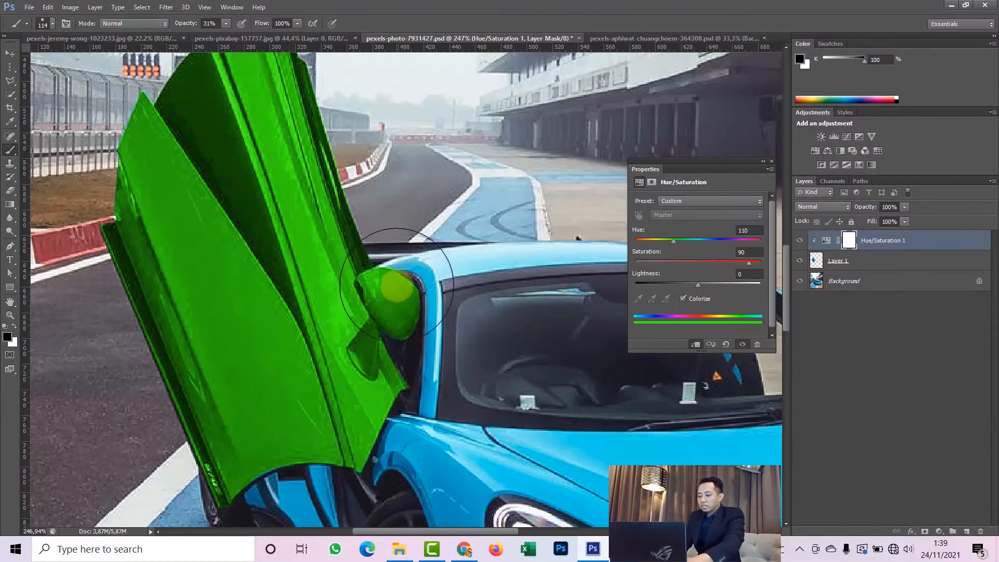
pyautogui.rightClick(510, 206)
pyautogui.moveTo(514, 209); pyautogui.dragTo(499, 205)
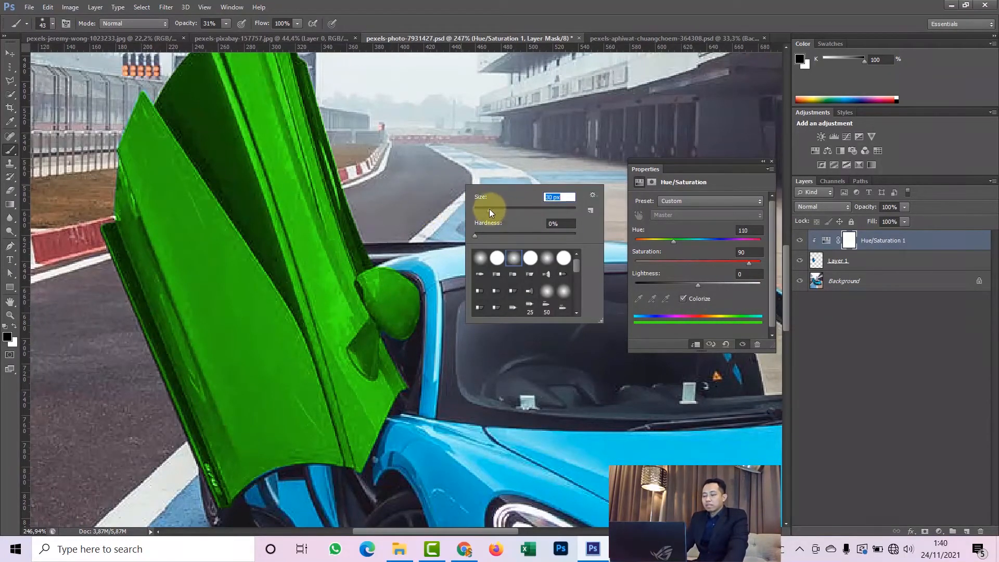
pyautogui.click(498, 258)
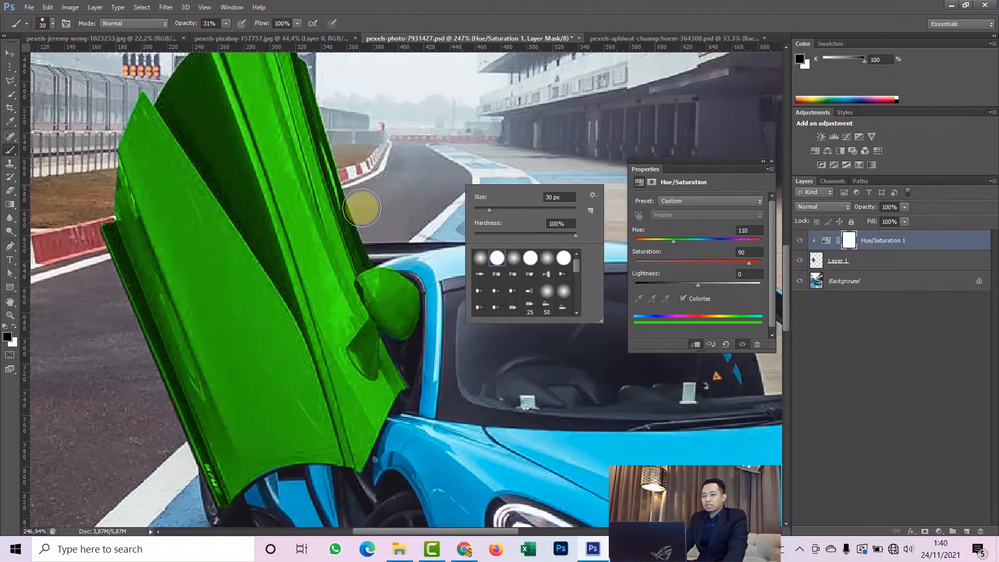
pyautogui.click(224, 22)
pyautogui.moveTo(231, 33); pyautogui.dragTo(418, 24)
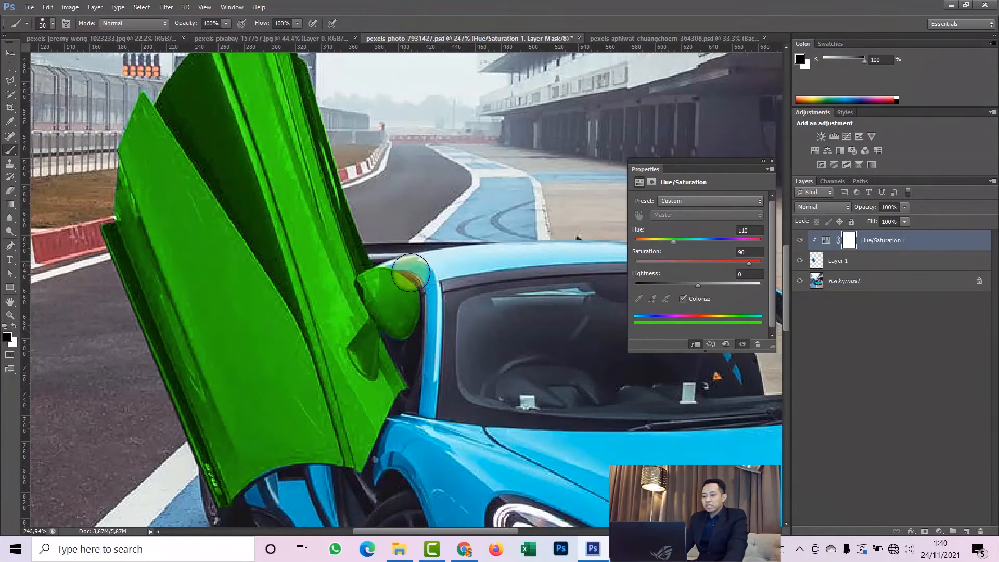
# Paint black on the adjustment mask over the side mirror, and restore the overpainted door edge with white
pyautogui.moveTo(415, 276)
pyautogui.mouseDown()
pyautogui.moveTo(384, 285)
pyautogui.moveTo(408, 307)
pyautogui.moveTo(402, 319)
pyautogui.moveTo(373, 286)
pyautogui.moveTo(404, 302)
pyautogui.moveTo(404, 319)
pyautogui.moveTo(371, 307)
pyautogui.moveTo(378, 302)
pyautogui.moveTo(360, 310)
pyautogui.mouseUp()
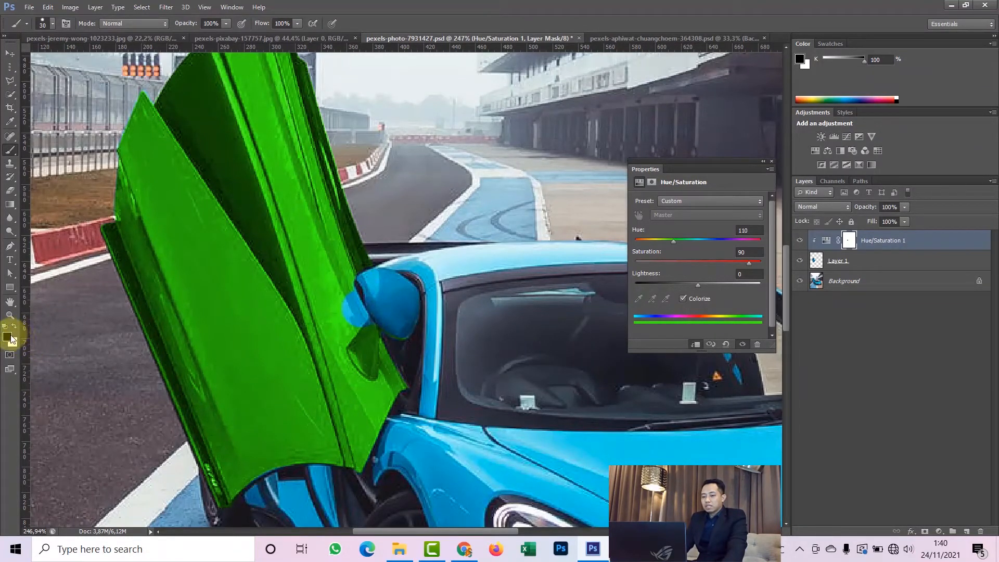
pyautogui.click(14, 326)
pyautogui.moveTo(319, 295)
pyautogui.mouseDown()
pyautogui.moveTo(354, 342)
pyautogui.moveTo(329, 289)
pyautogui.mouseUp()
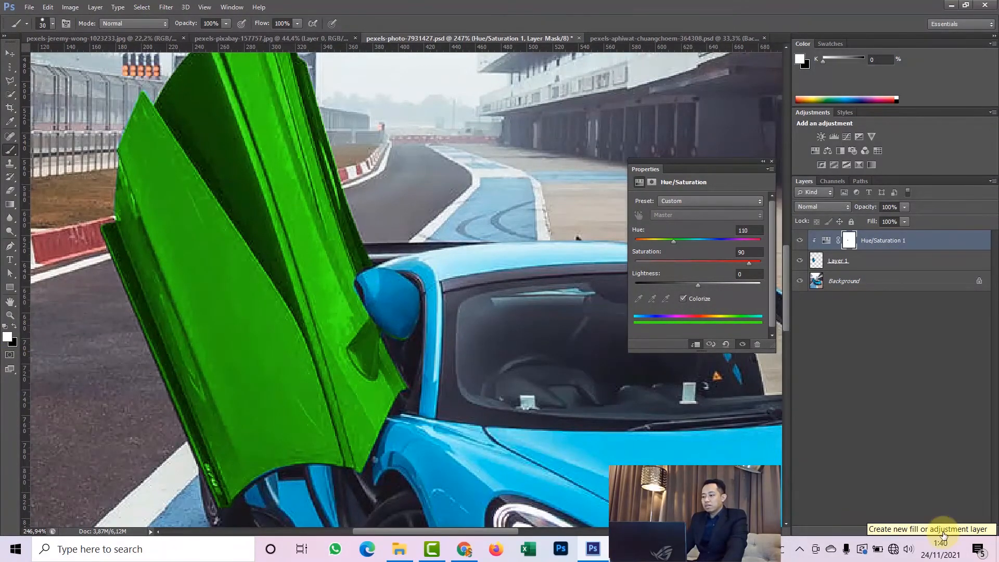
# Switch to the soccer ball document and close the floating layer properties display
pyautogui.click(879, 427)
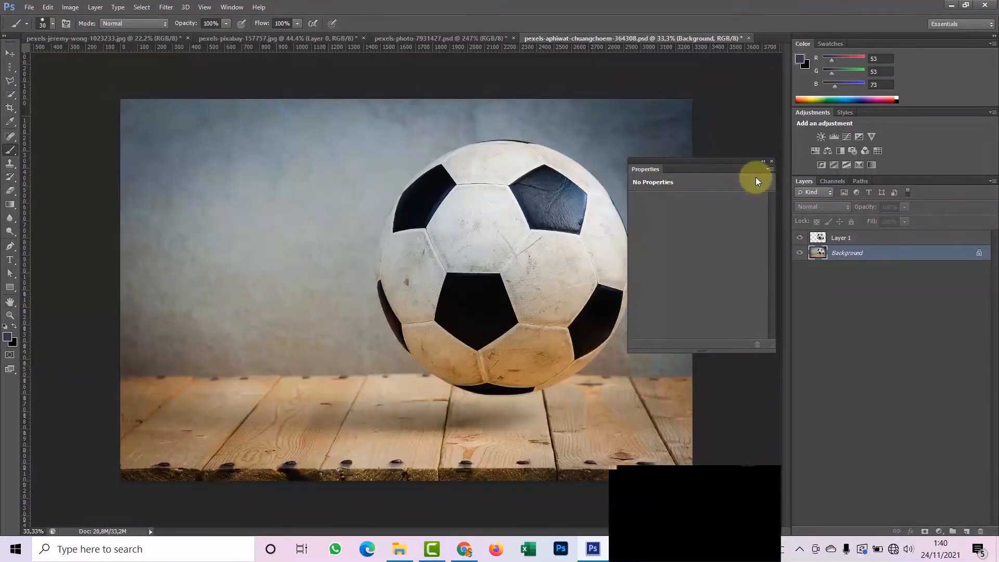
pyautogui.click(772, 162)
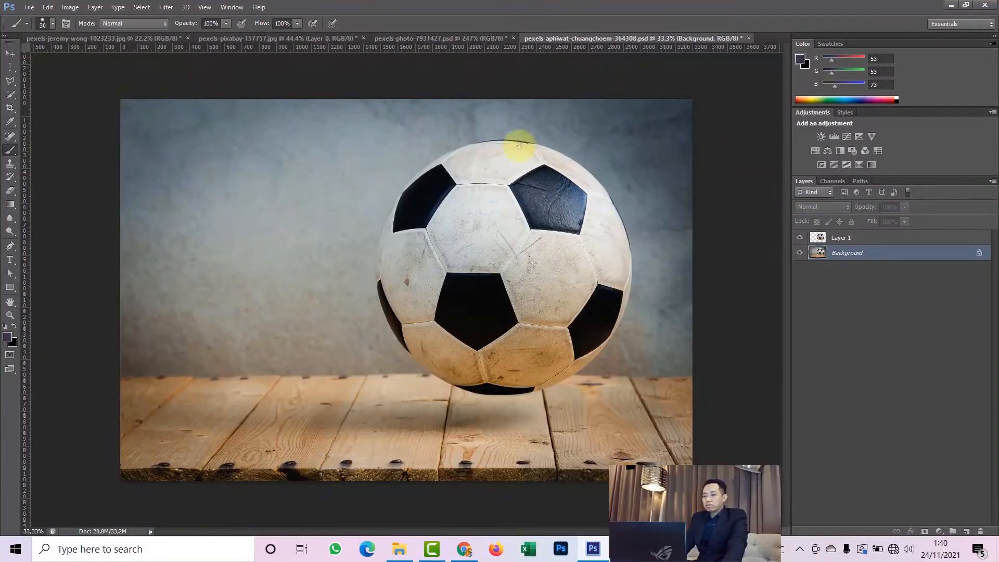
pyautogui.click(162, 8)
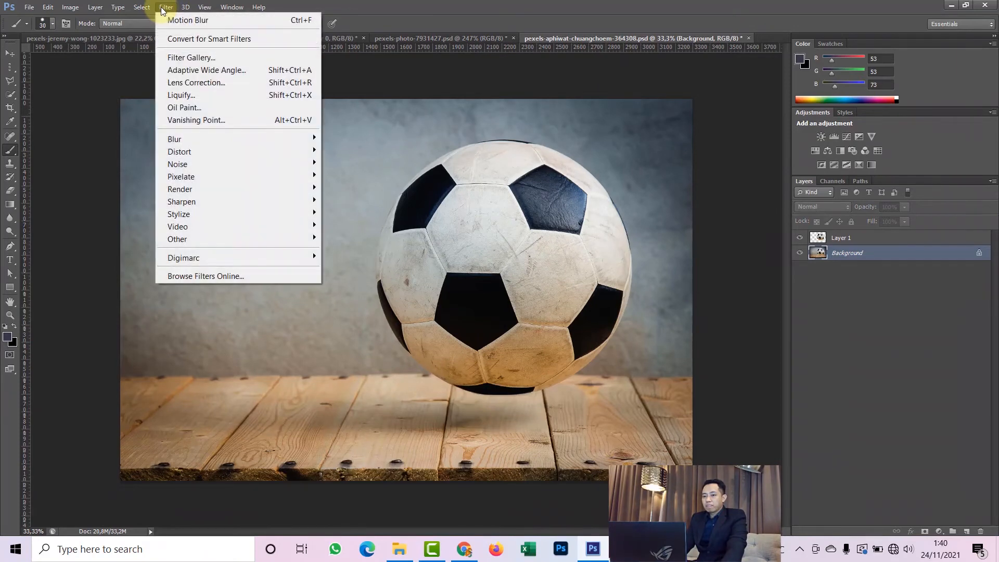
pyautogui.moveTo(191, 140)
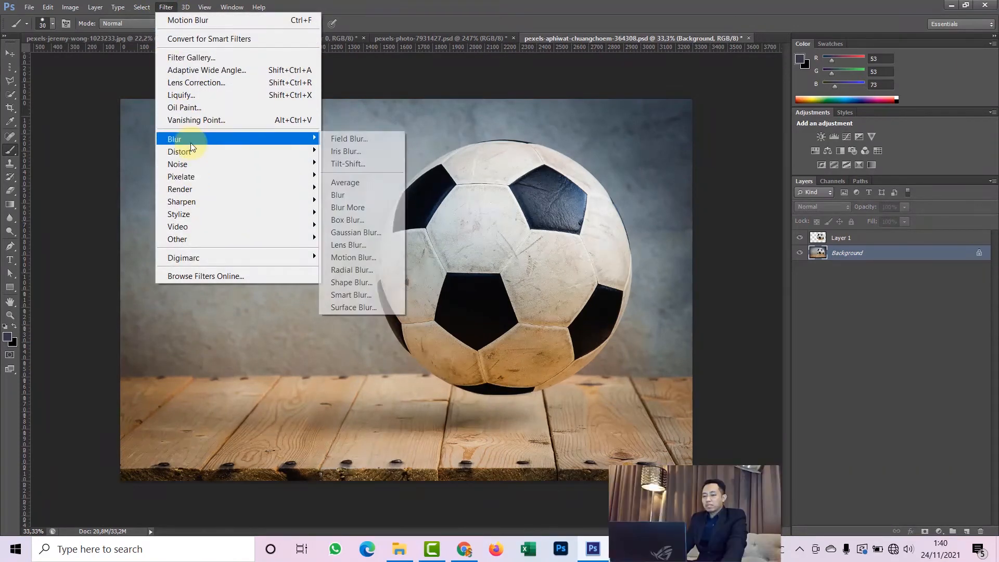
pyautogui.click(373, 233)
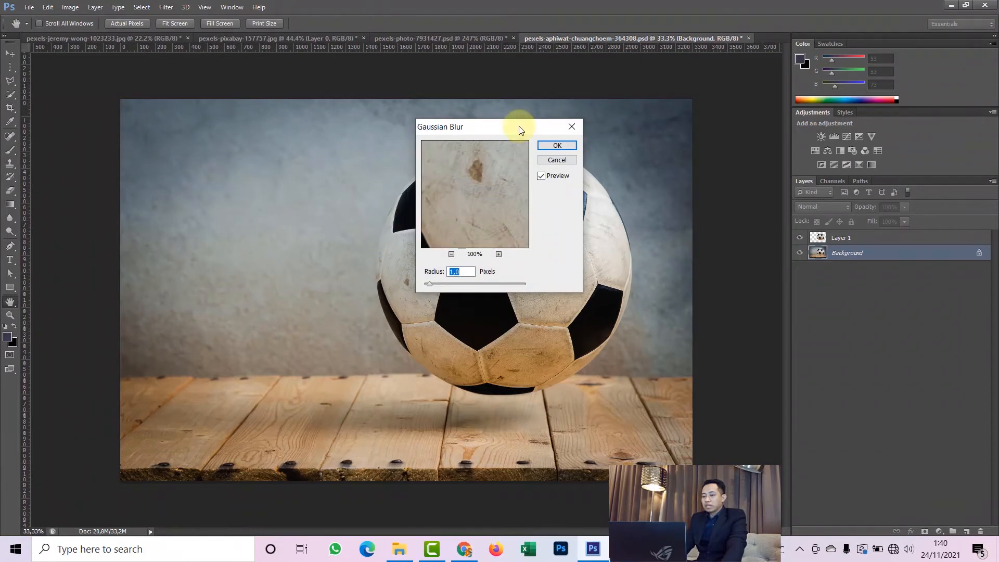
pyautogui.moveTo(519, 127); pyautogui.dragTo(312, 101)
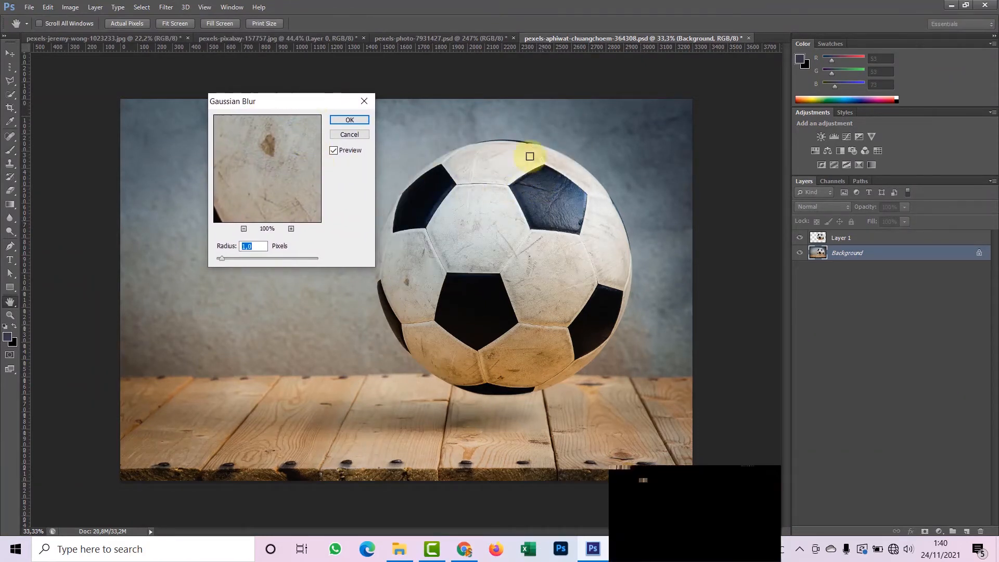
pyautogui.click(347, 135)
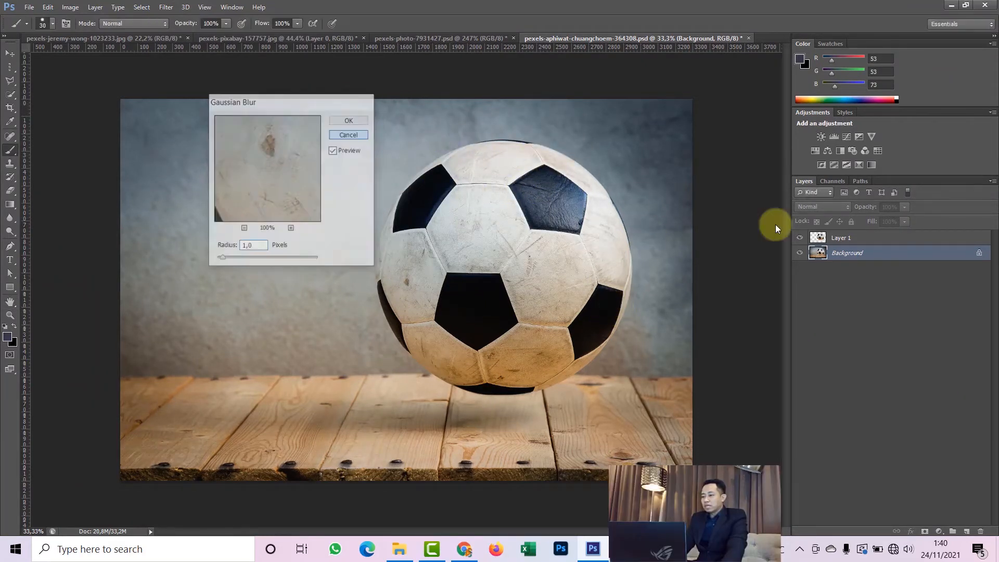
# Hide the Background layer to inspect the cut-out ball on its own, and show the background again
pyautogui.click(800, 253)
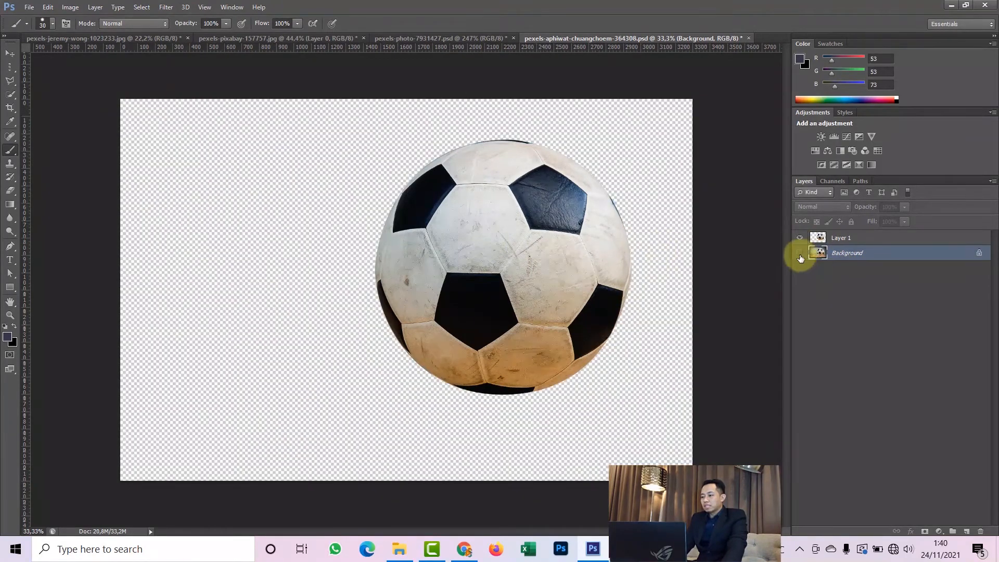
pyautogui.click(800, 253)
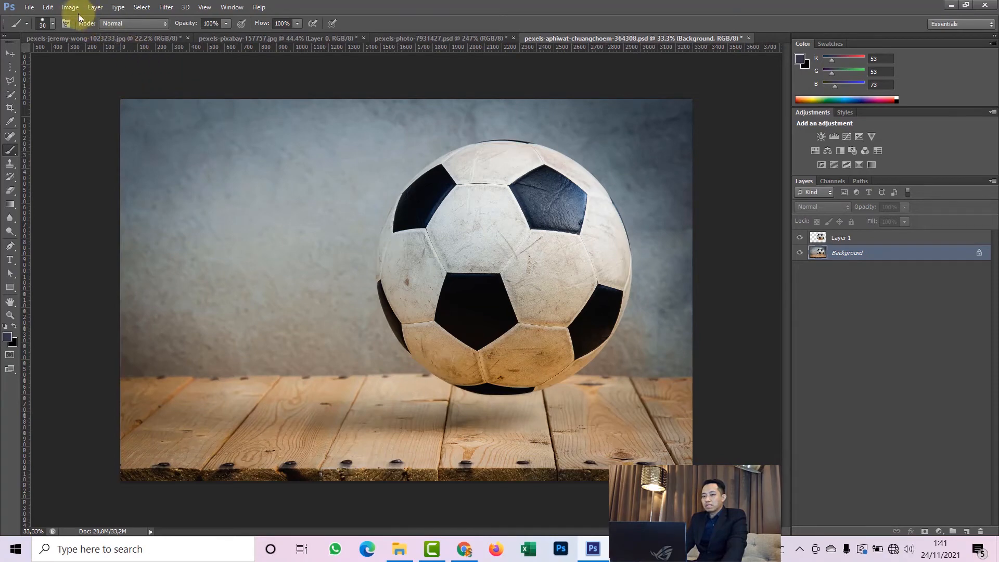
# Try a Gaussian Blur on the Background layer, comparing radii of 146.2 and 31.9 pixels with the preview
pyautogui.click(170, 10)
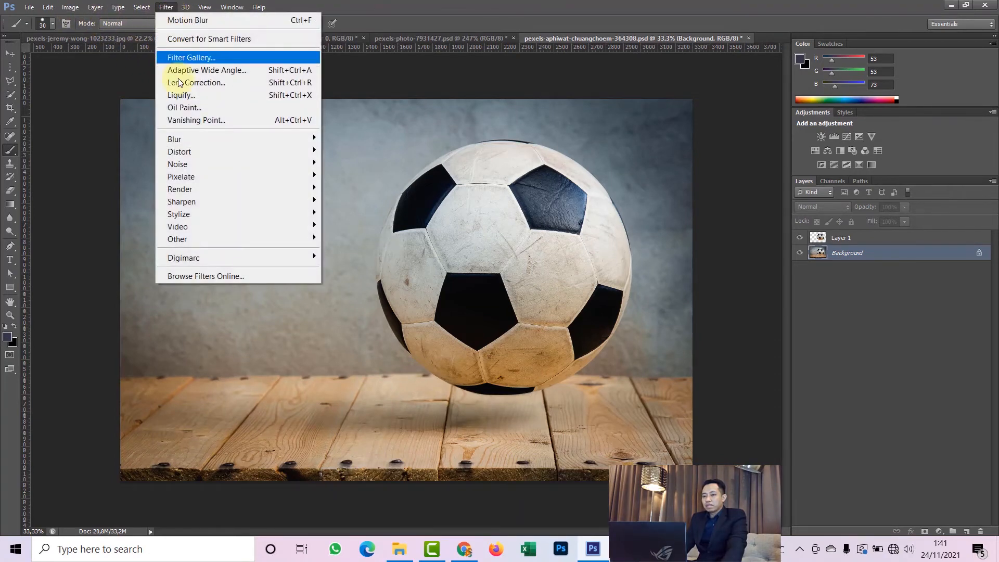
pyautogui.moveTo(184, 138)
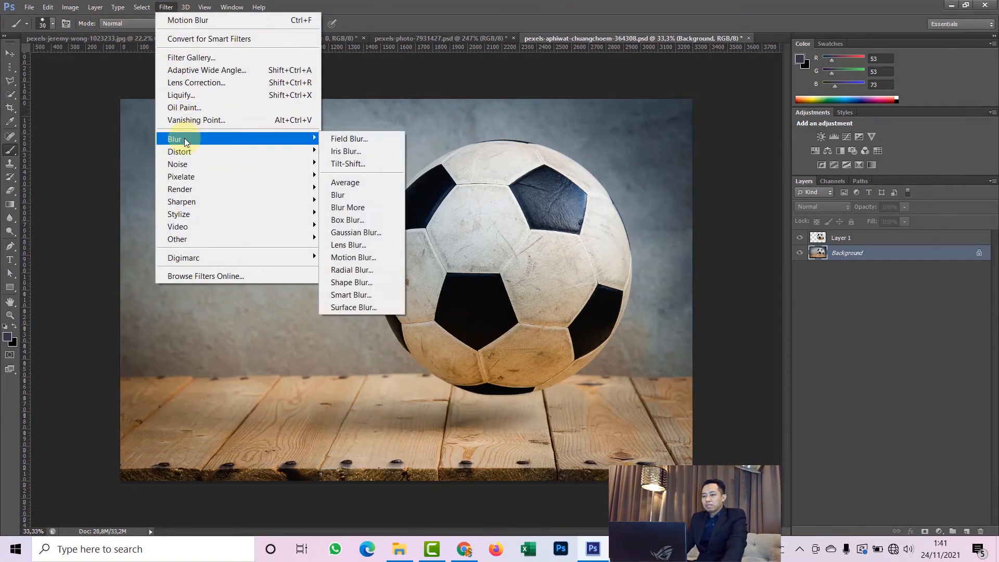
pyautogui.click(370, 235)
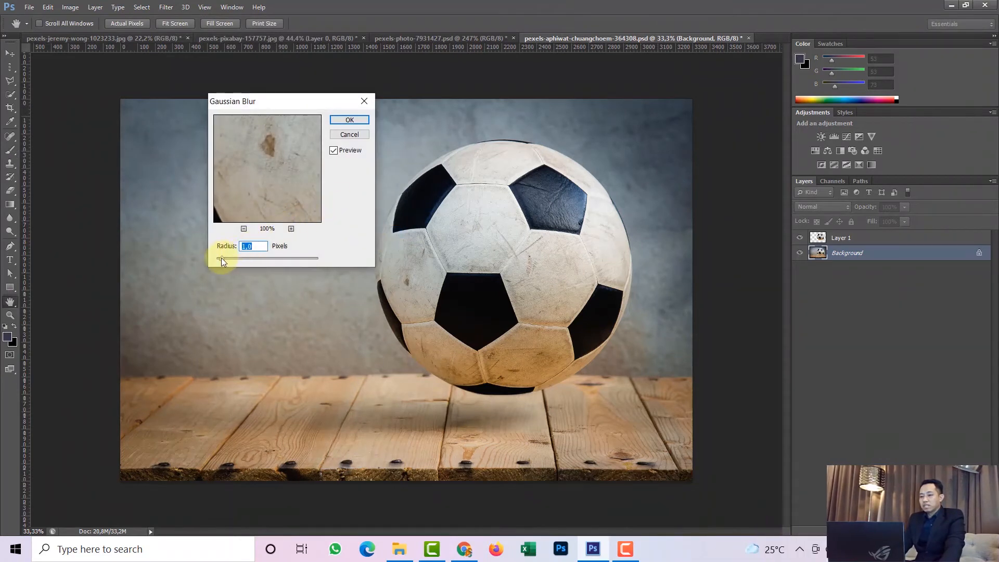
pyautogui.moveTo(240, 259); pyautogui.dragTo(290, 257)
pyautogui.click(346, 152)
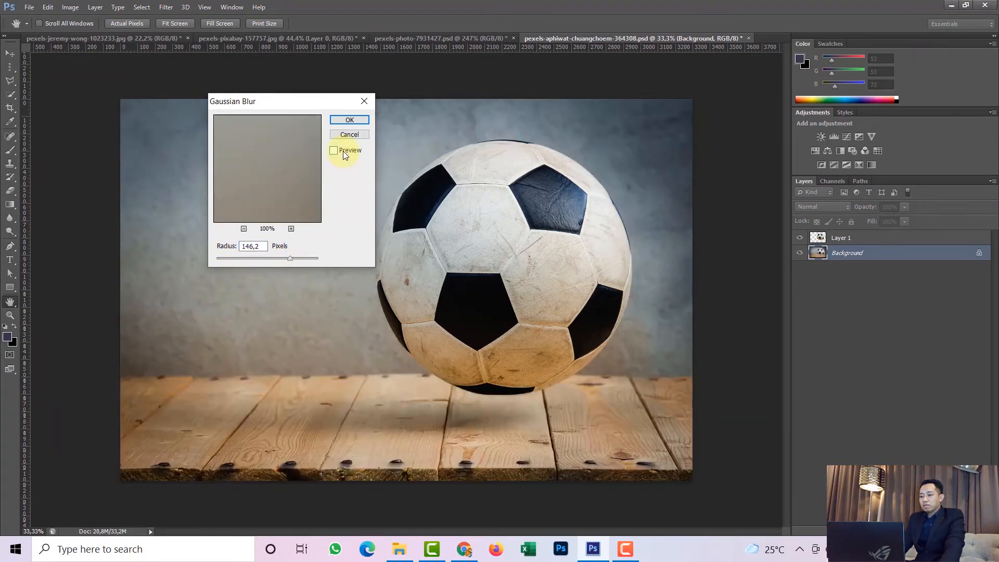
pyautogui.click(346, 151)
pyautogui.moveTo(273, 257); pyautogui.dragTo(264, 258)
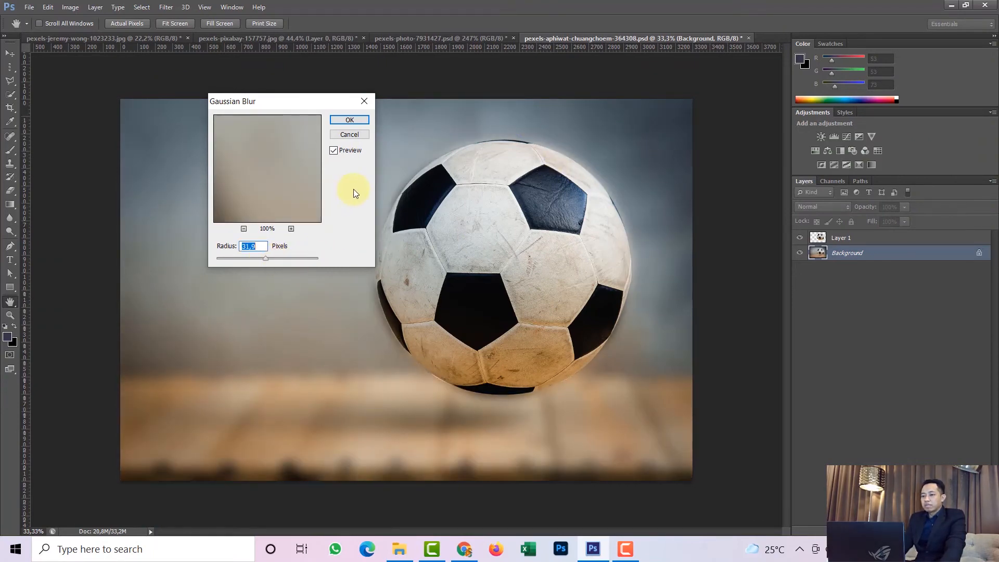
pyautogui.click(355, 136)
# Apply a Motion Blur to the Background layer with a 17° angle and a distance of 1250 pixels
pyautogui.click(167, 6)
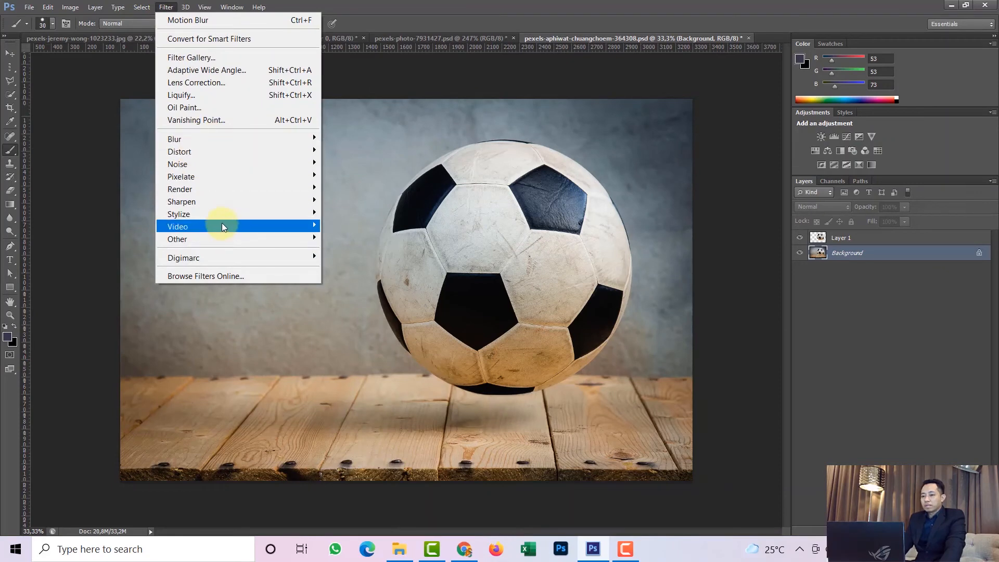
pyautogui.moveTo(265, 142)
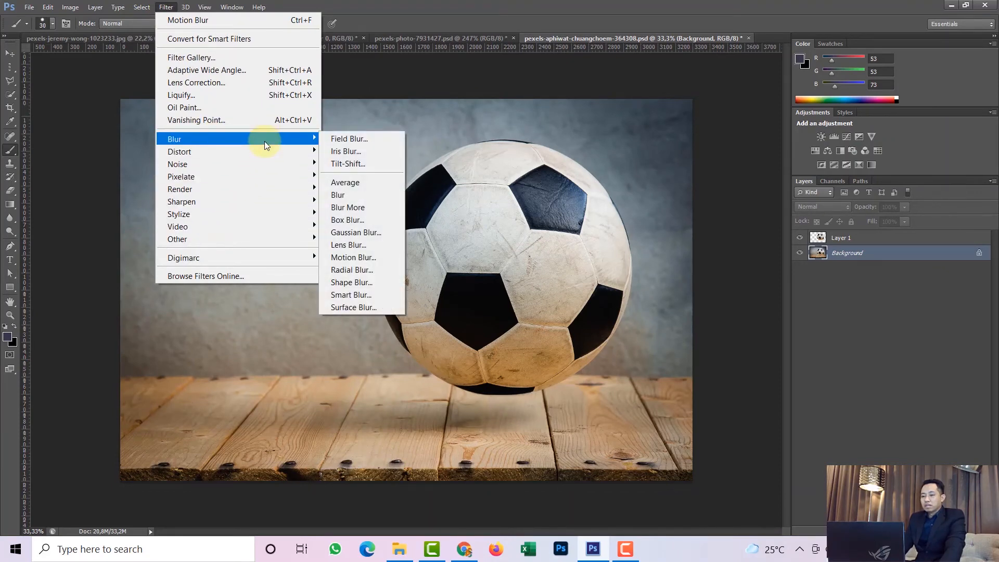
pyautogui.click(354, 257)
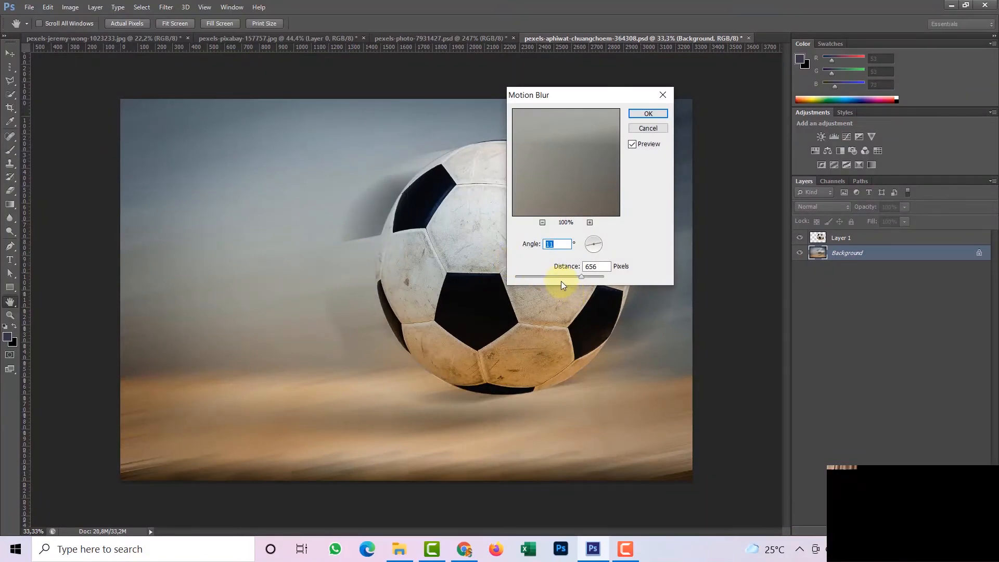
pyautogui.moveTo(561, 275); pyautogui.dragTo(591, 281)
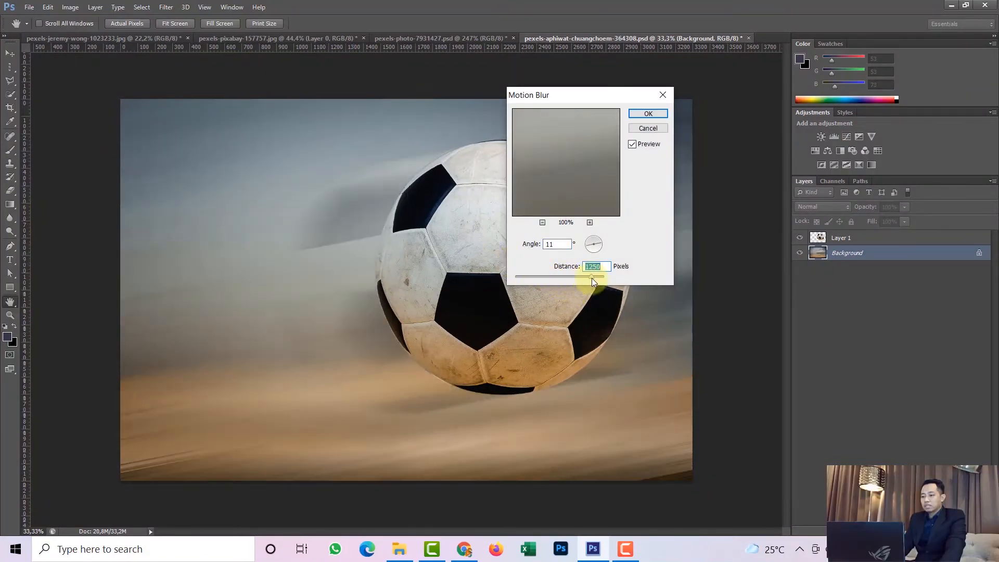
pyautogui.click(601, 243)
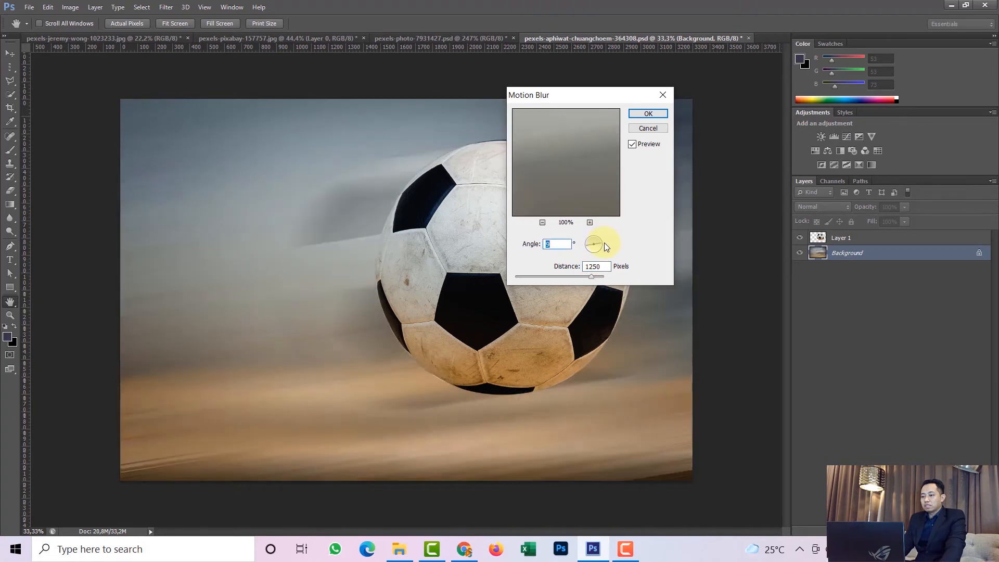
pyautogui.click(595, 243)
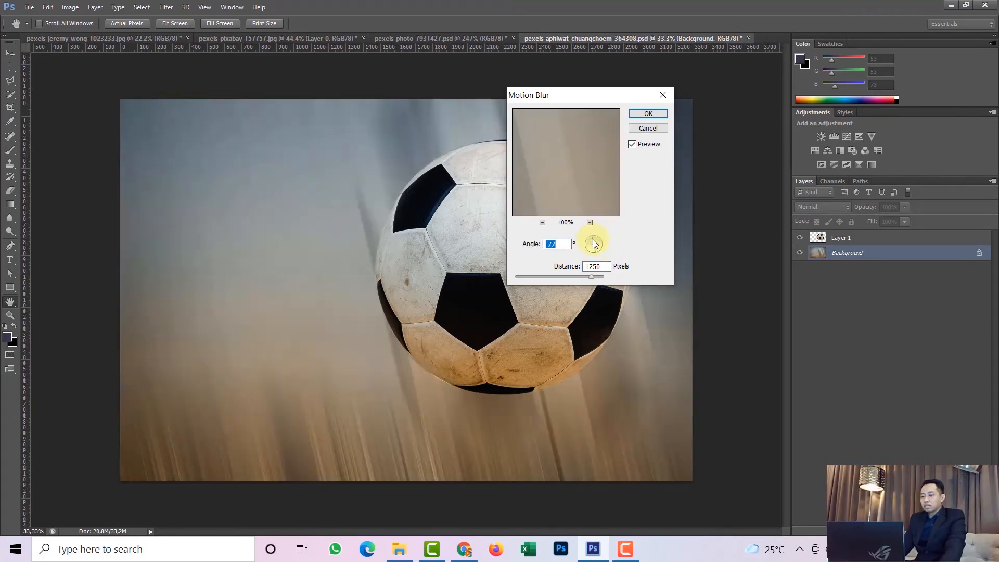
pyautogui.click(591, 233)
pyautogui.click(602, 242)
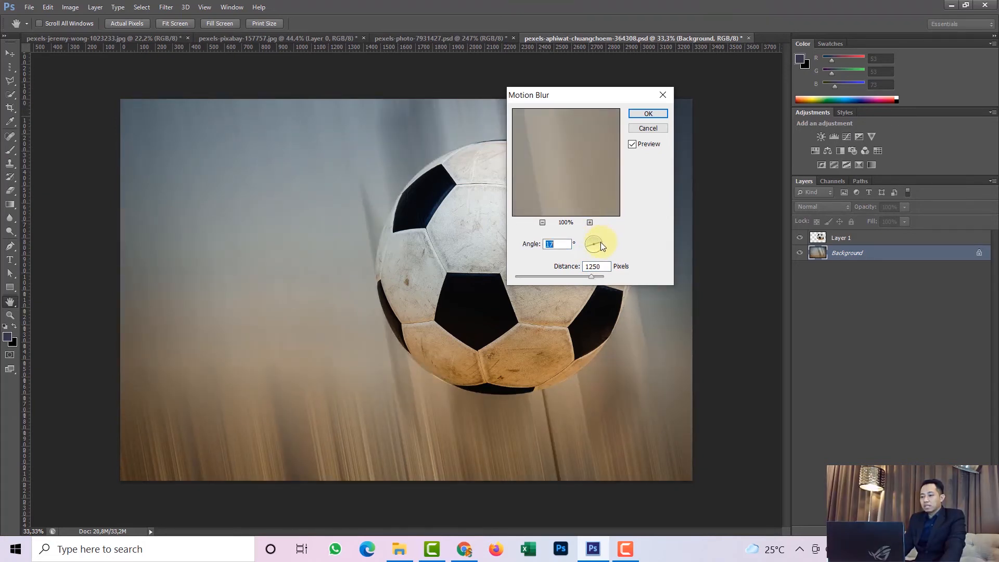
pyautogui.click(660, 117)
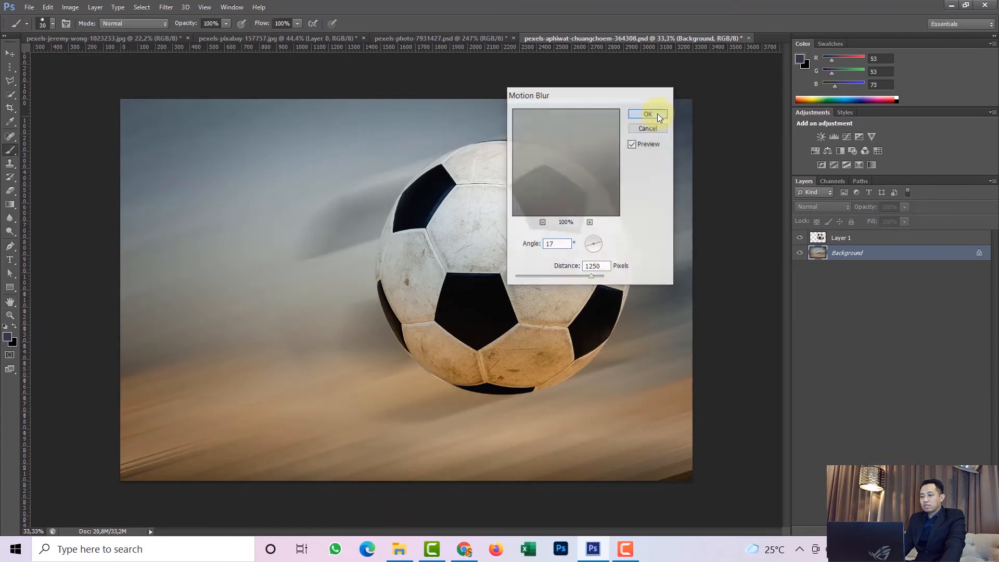
pyautogui.click(798, 254)
pyautogui.click(796, 255)
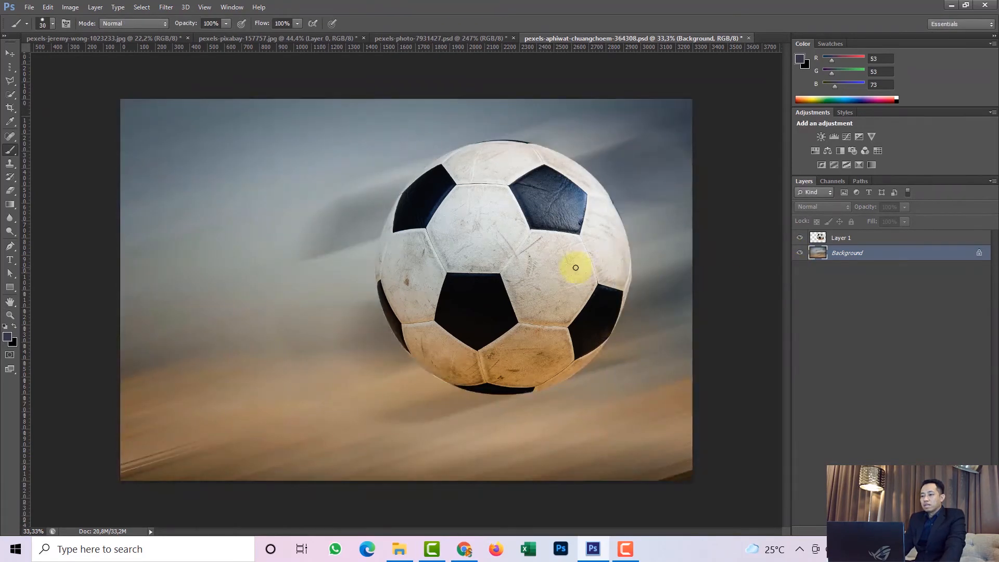
pyautogui.click(164, 7)
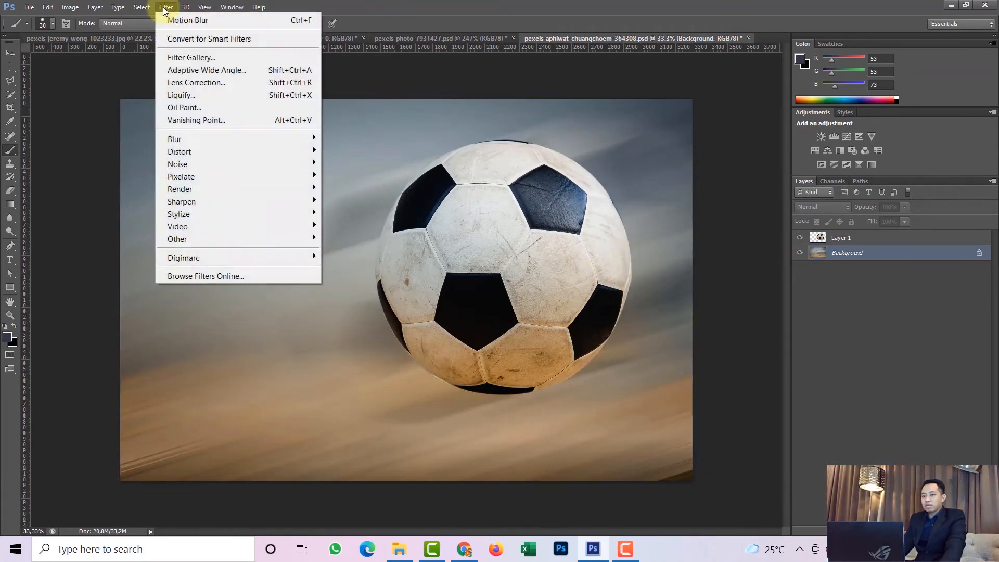
pyautogui.moveTo(71, 7)
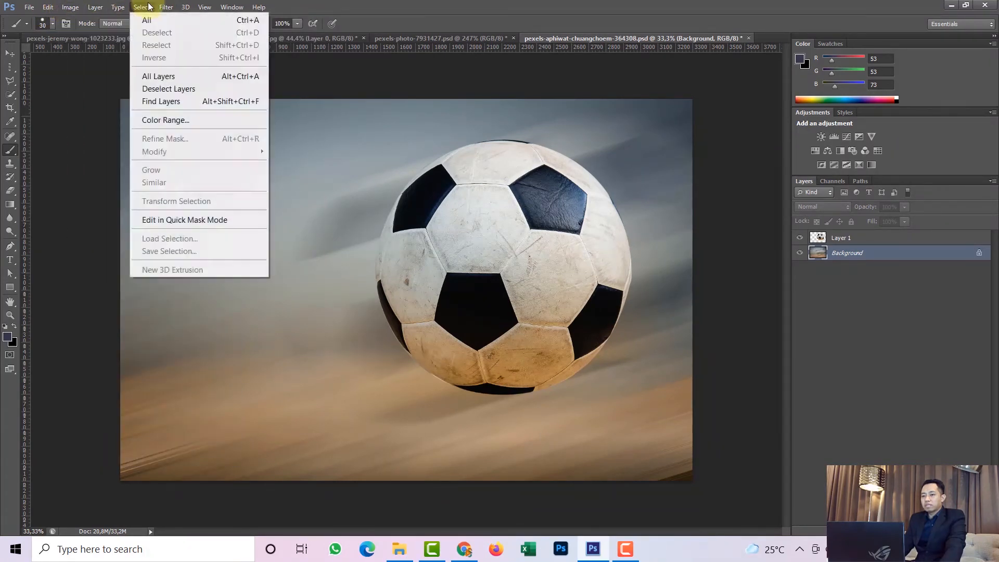
pyautogui.moveTo(166, 7)
pyautogui.click(930, 314)
# Add a Drop Shadow to Layer 1 with 37% opacity, 23° angle, 51 px distance, 37% spread and 172 px size
pyautogui.click(905, 237)
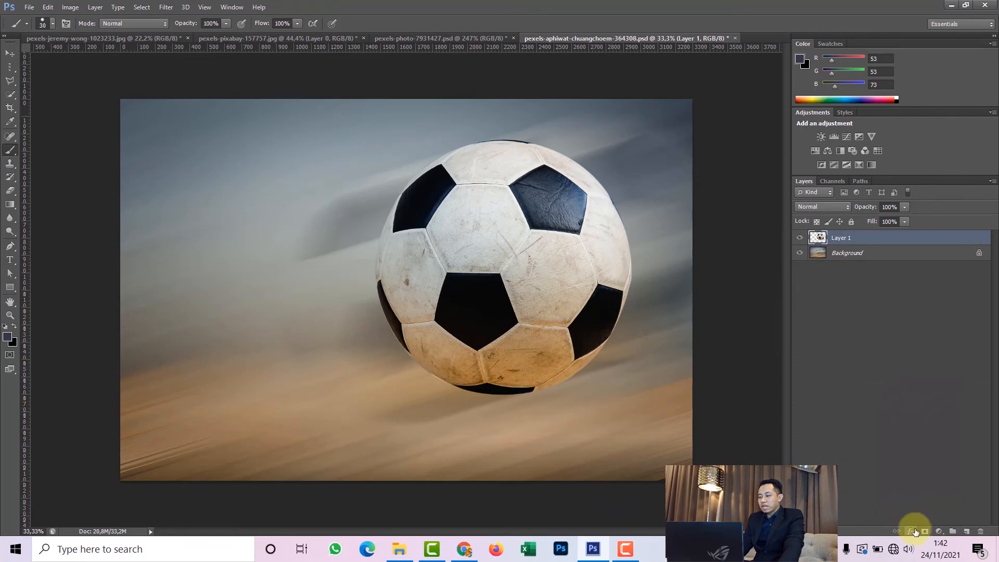
pyautogui.click(915, 531)
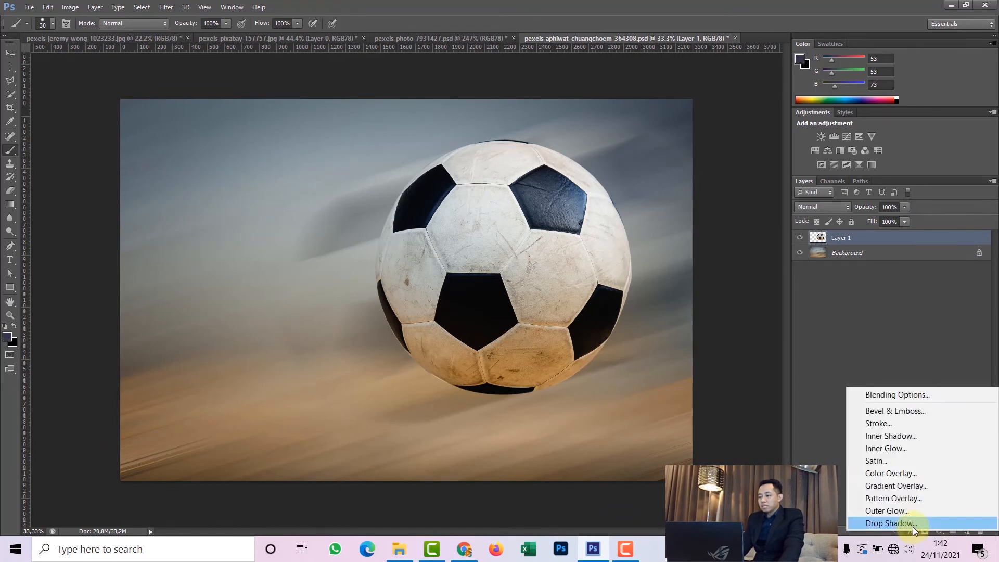
pyautogui.click(880, 524)
pyautogui.moveTo(445, 99); pyautogui.dragTo(732, 110)
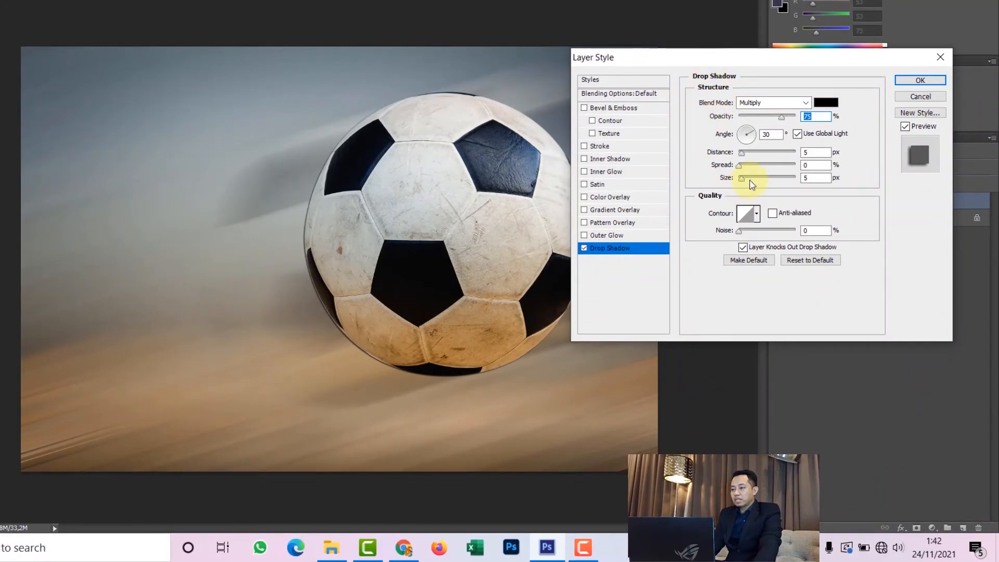
pyautogui.moveTo(745, 158); pyautogui.dragTo(779, 177)
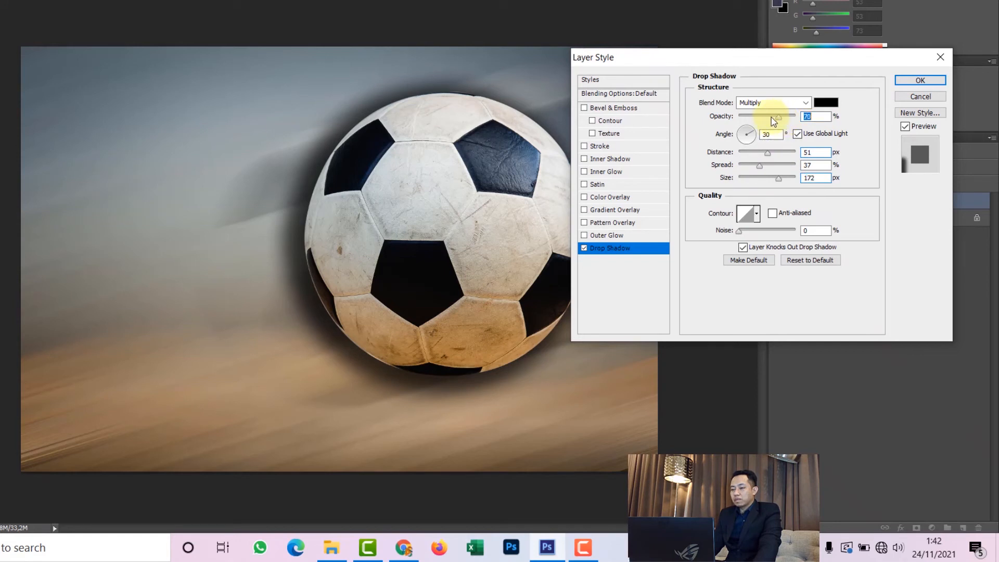
pyautogui.moveTo(754, 121)
pyautogui.mouseDown()
pyautogui.moveTo(763, 123)
pyautogui.moveTo(756, 134)
pyautogui.moveTo(763, 129)
pyautogui.mouseUp()
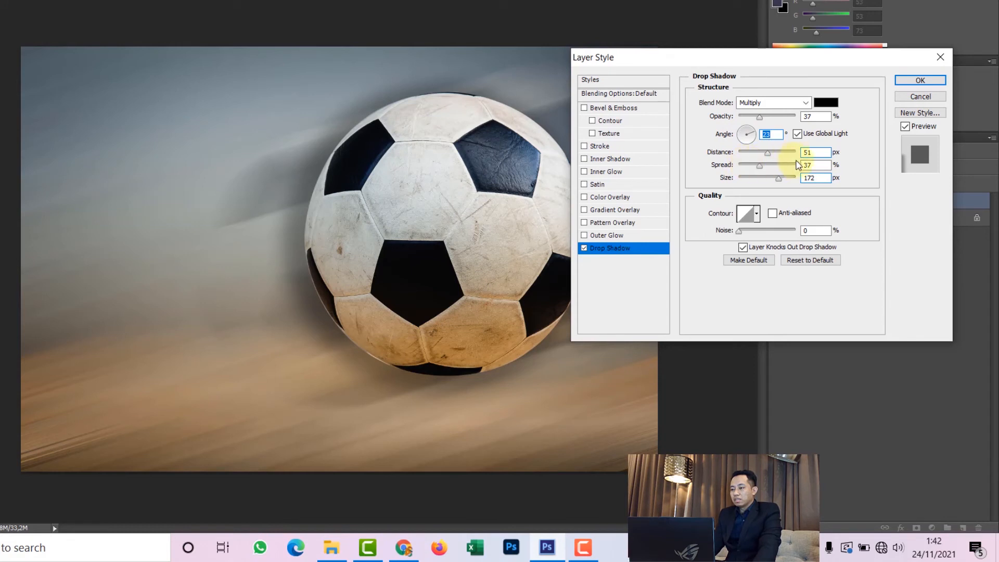
# Set the ball's drop shadow distance to 28 px, spread to 48% and size to 210 px, and apply the style
pyautogui.moveTo(770, 158); pyautogui.dragTo(807, 155)
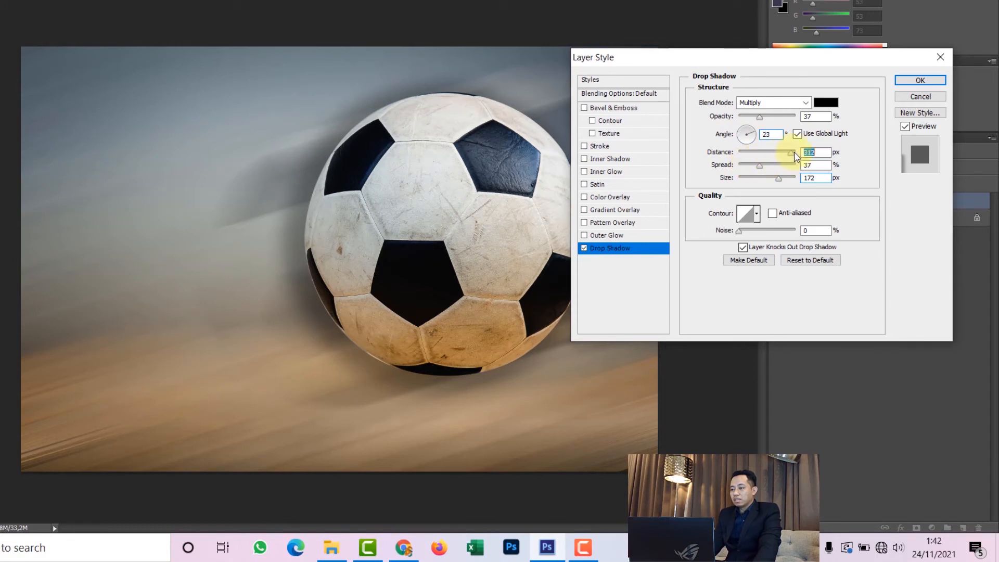
pyautogui.click(751, 154)
pyautogui.moveTo(742, 162); pyautogui.dragTo(769, 171)
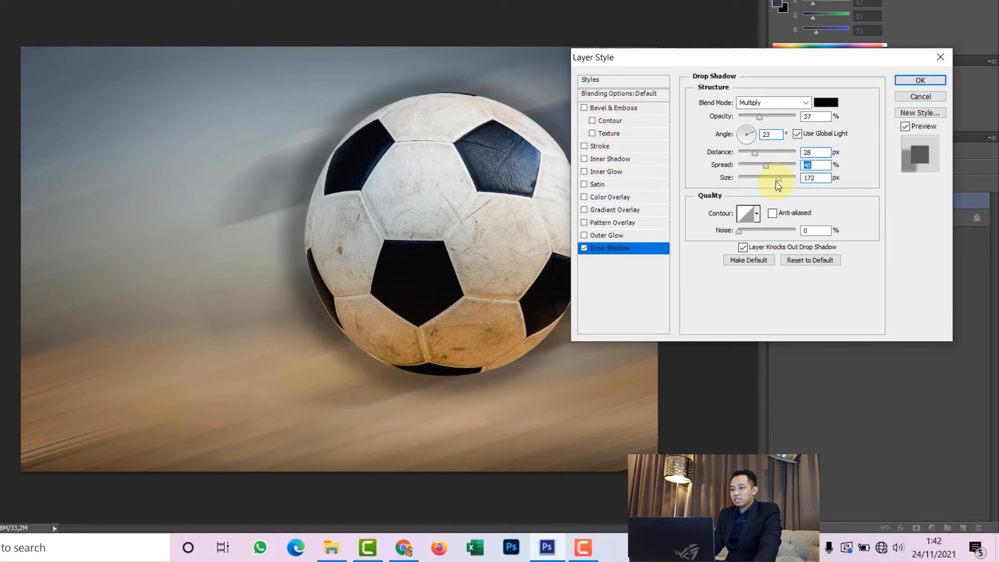
pyautogui.click(787, 178)
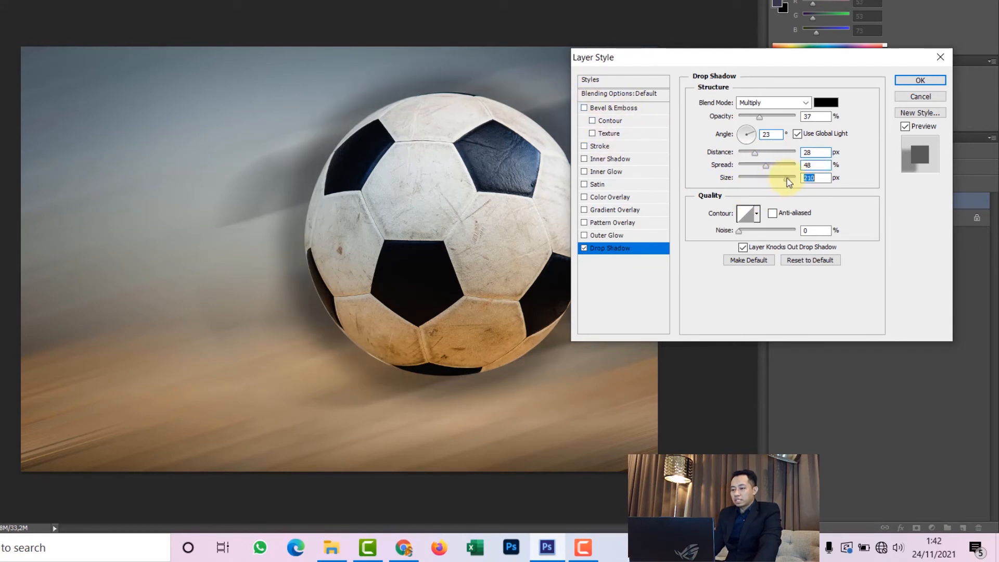
pyautogui.click(915, 83)
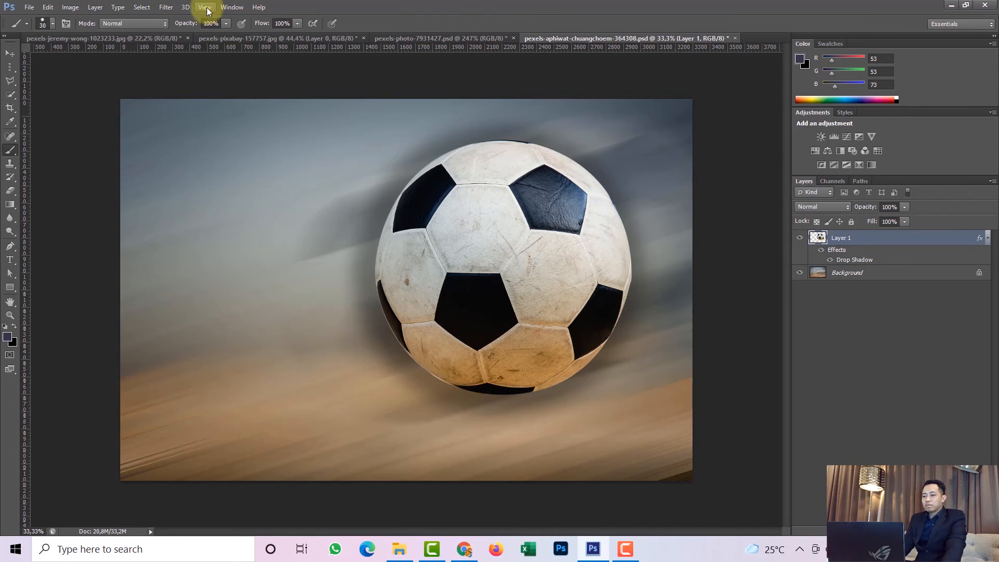
pyautogui.click(167, 7)
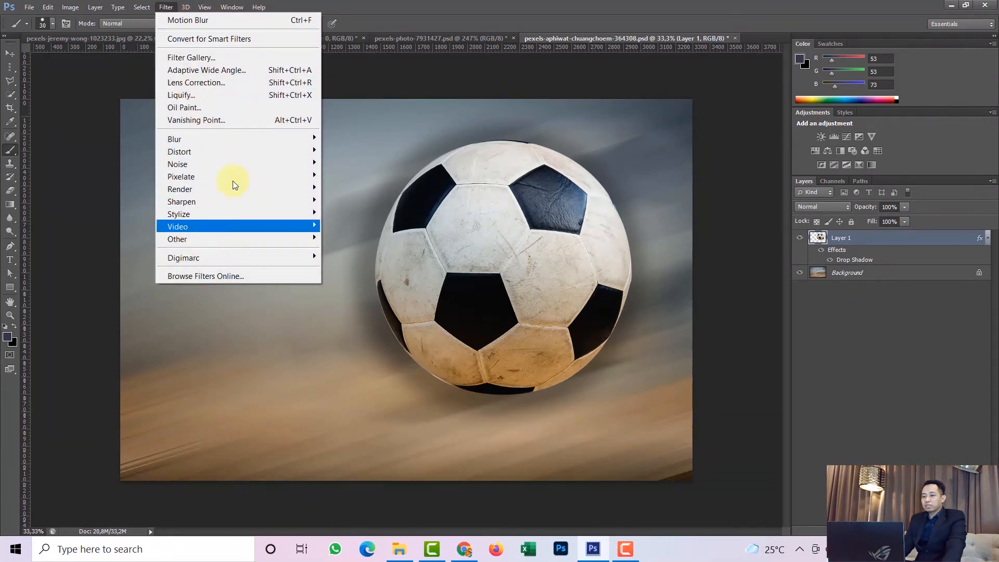
pyautogui.moveTo(252, 138)
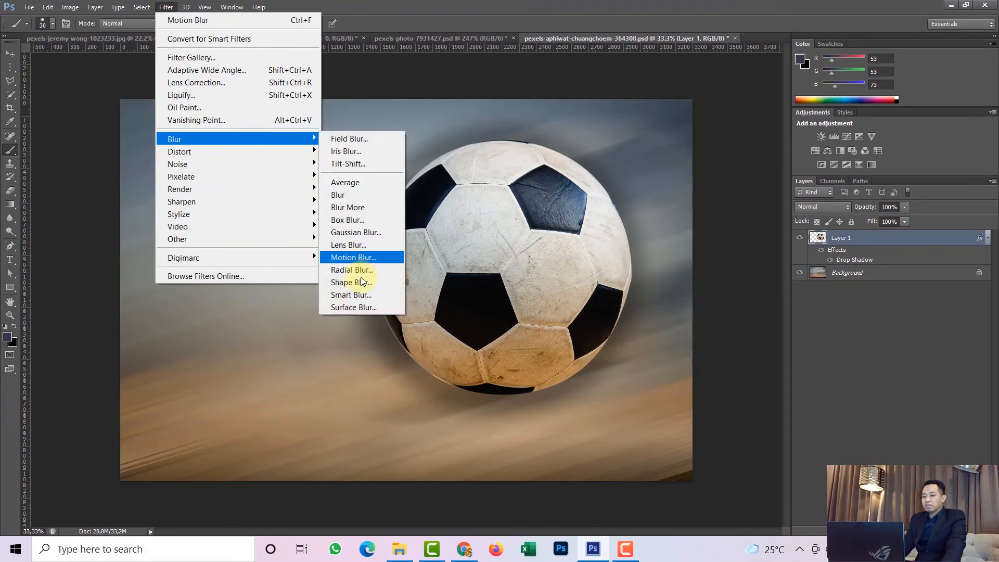
pyautogui.moveTo(70, 6)
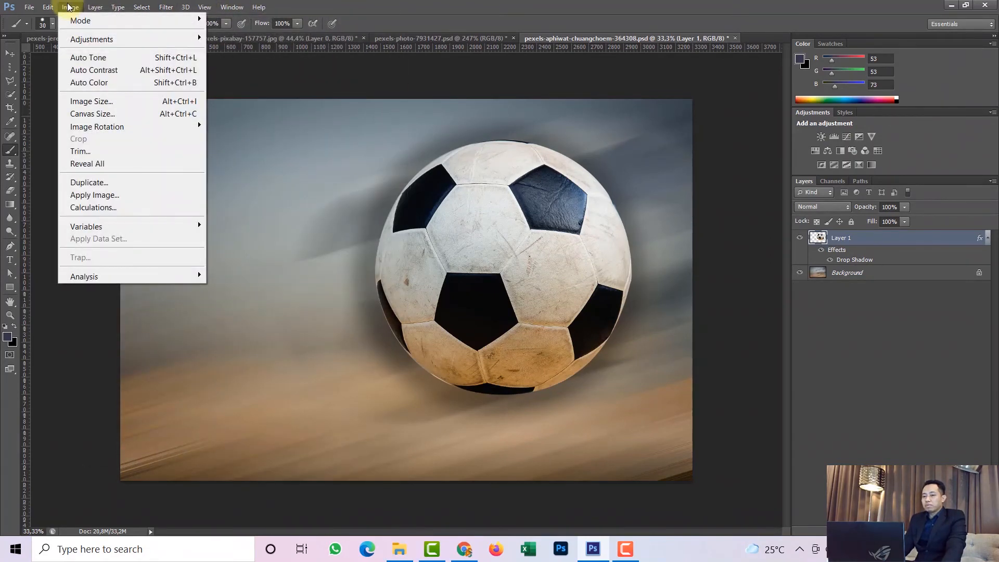
pyautogui.moveTo(84, 39)
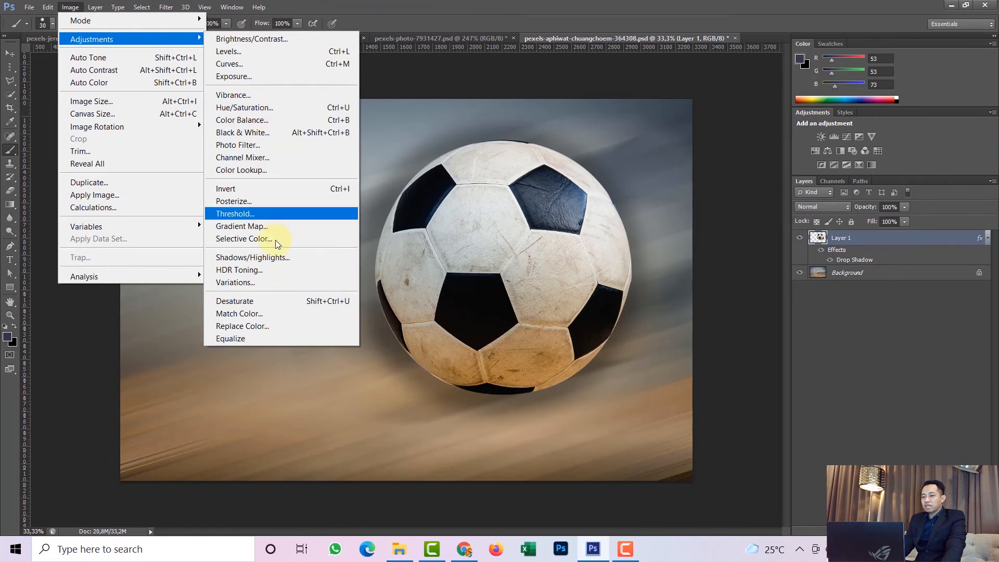
pyautogui.click(455, 22)
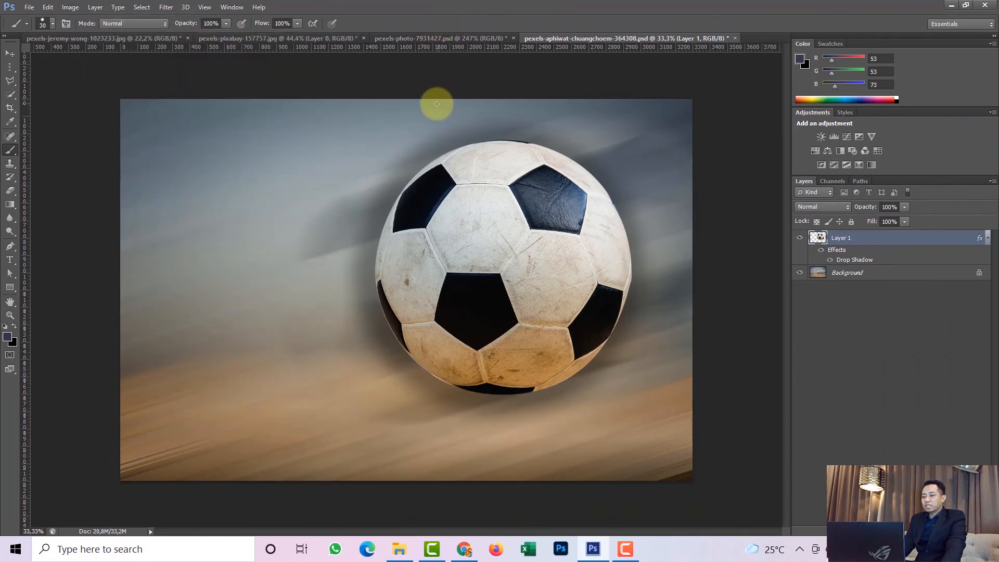